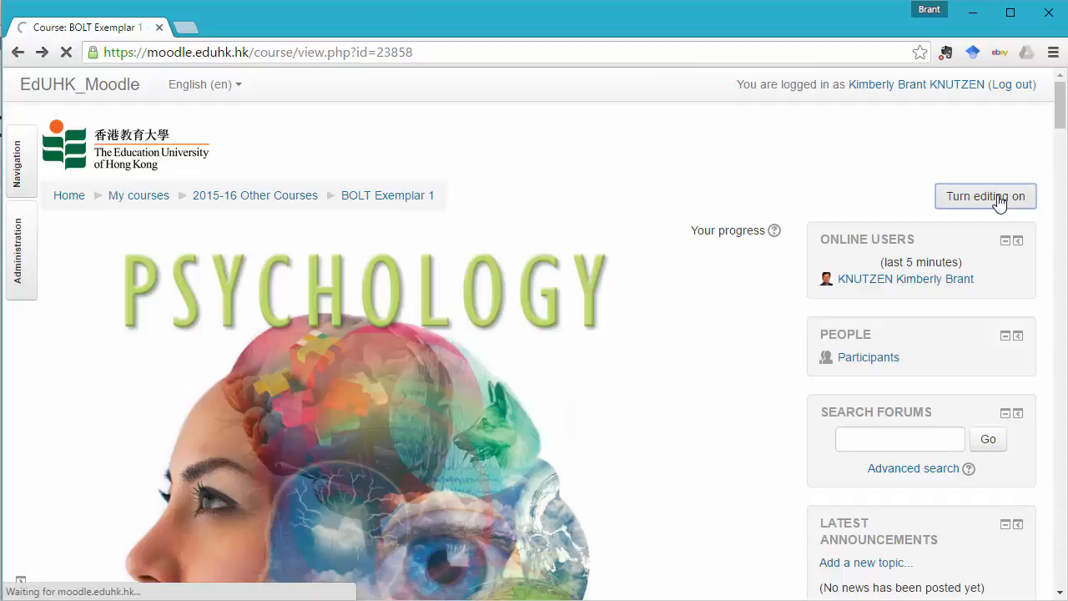
Add a Participation Forum activity to the course section above The Science of Psychology.
scroll(797, 324, "down", 2)
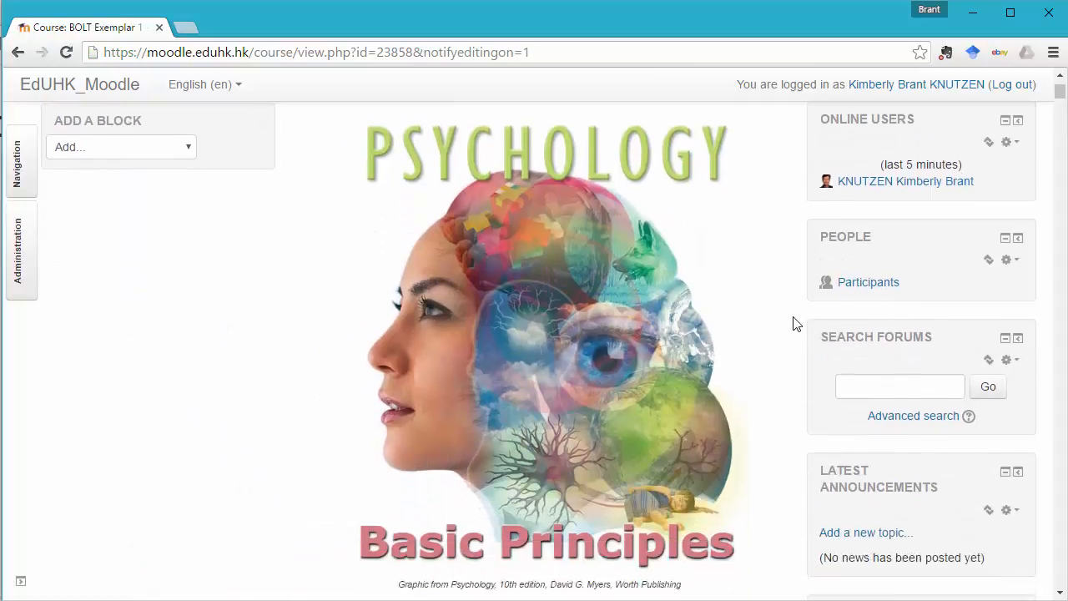
scroll(795, 324, "down", 6)
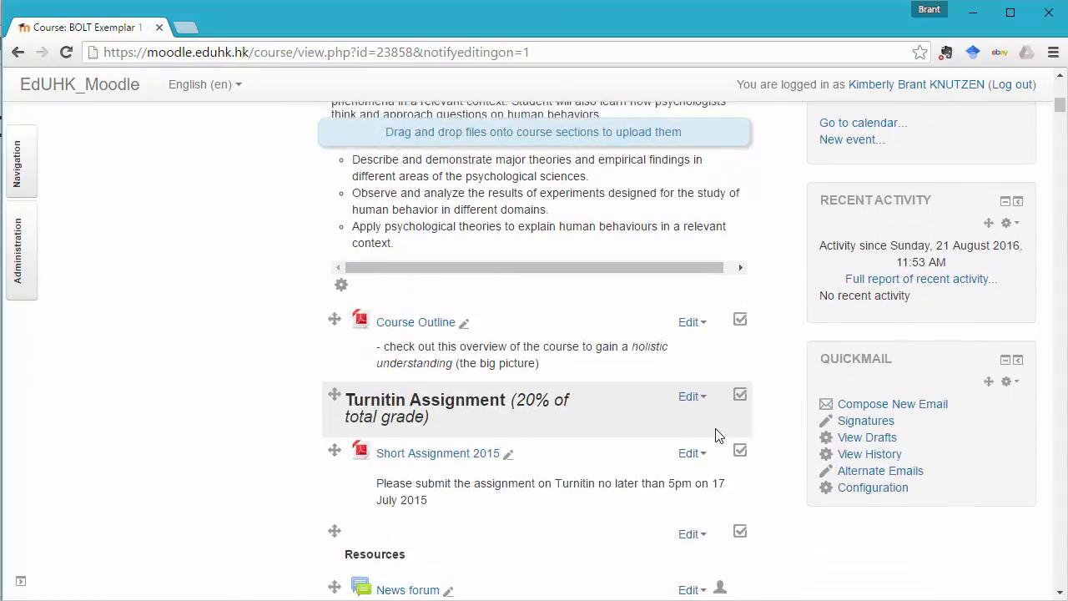
scroll(715, 436, "down", 5)
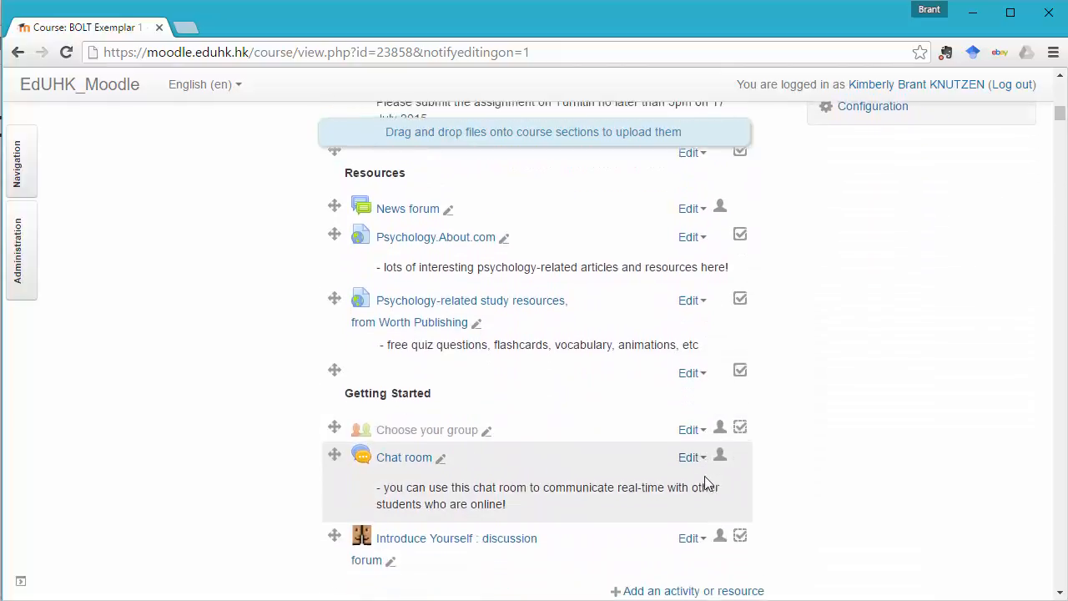
scroll(708, 482, "down", 2)
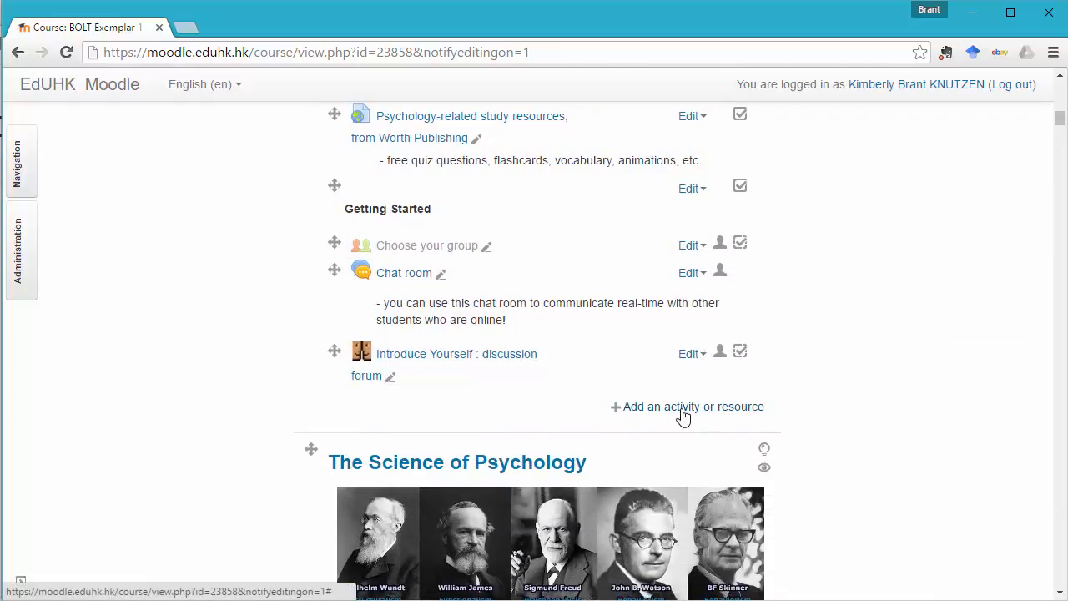
left_click(683, 409)
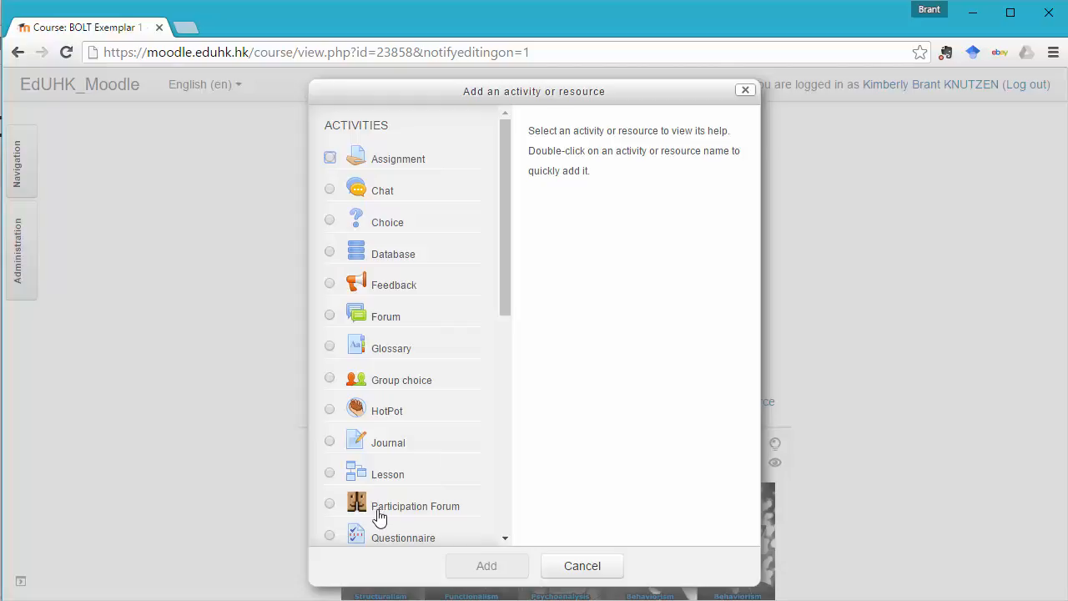
left_click(331, 507)
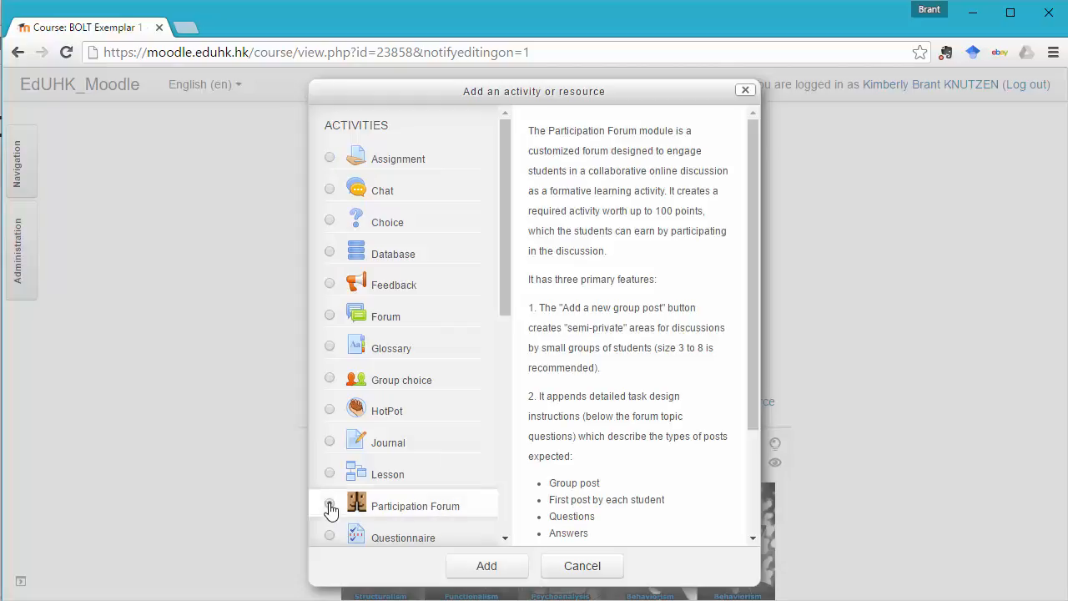
left_click(491, 567)
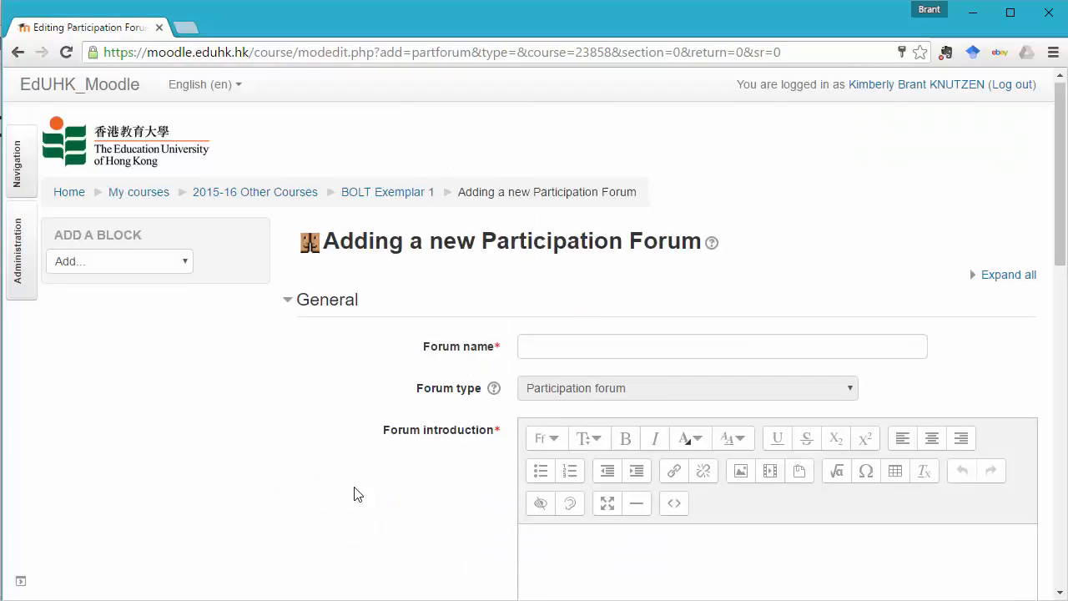
Name the new forum "Share and develop your perspective".
scroll(358, 495, "down", 2)
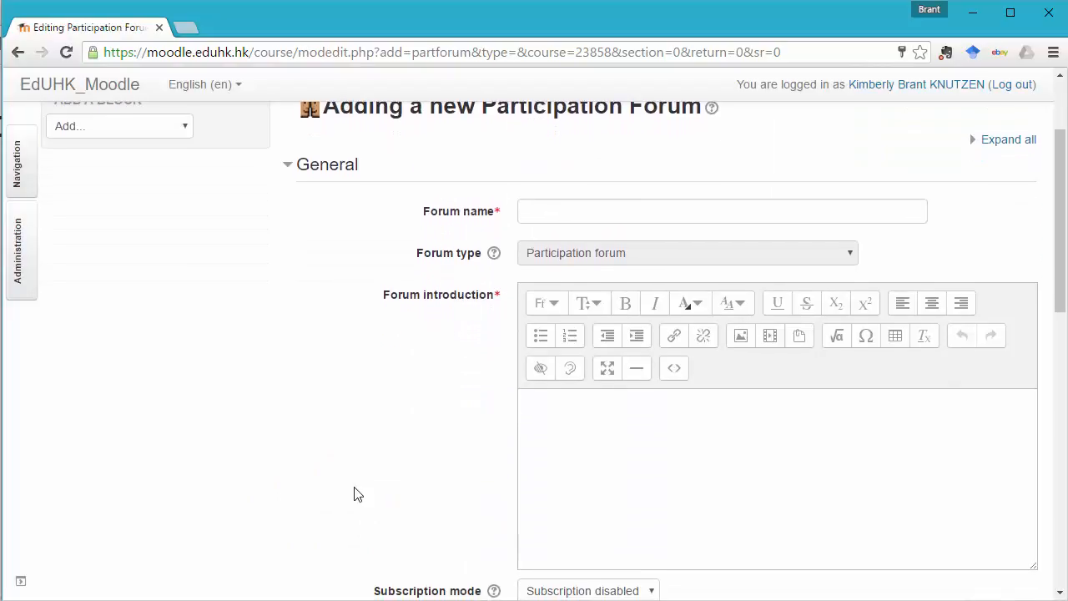
scroll(353, 493, "up", 1)
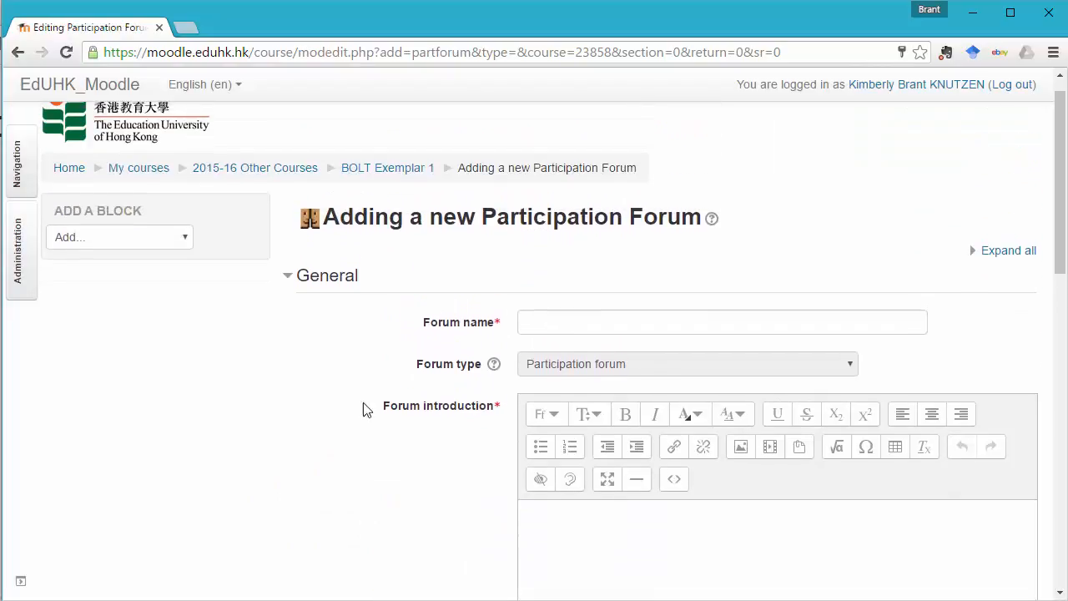
left_click(568, 327)
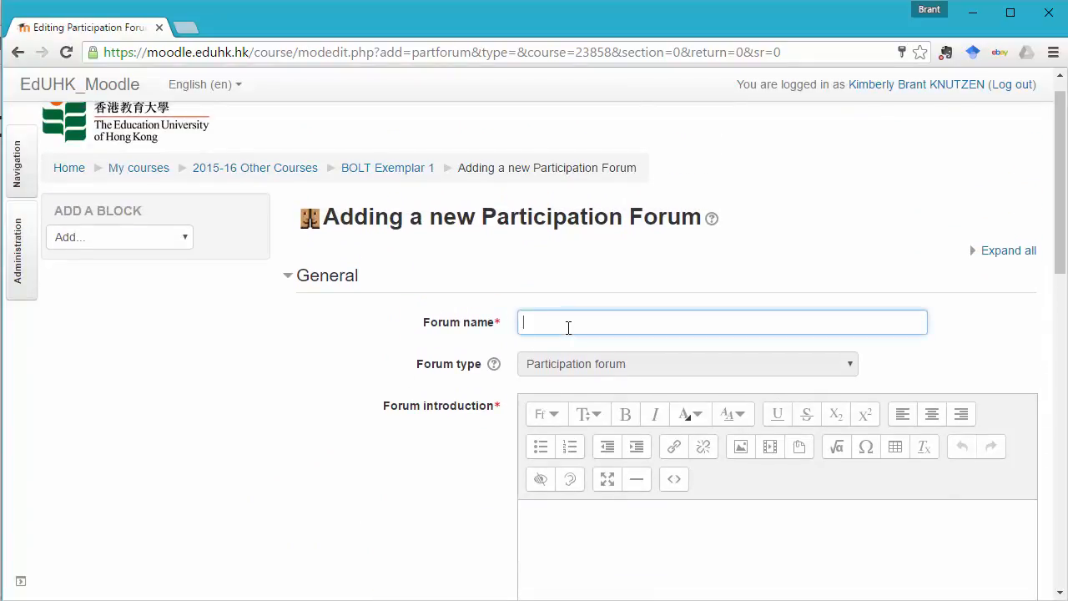
type("Share and develop your perspective")
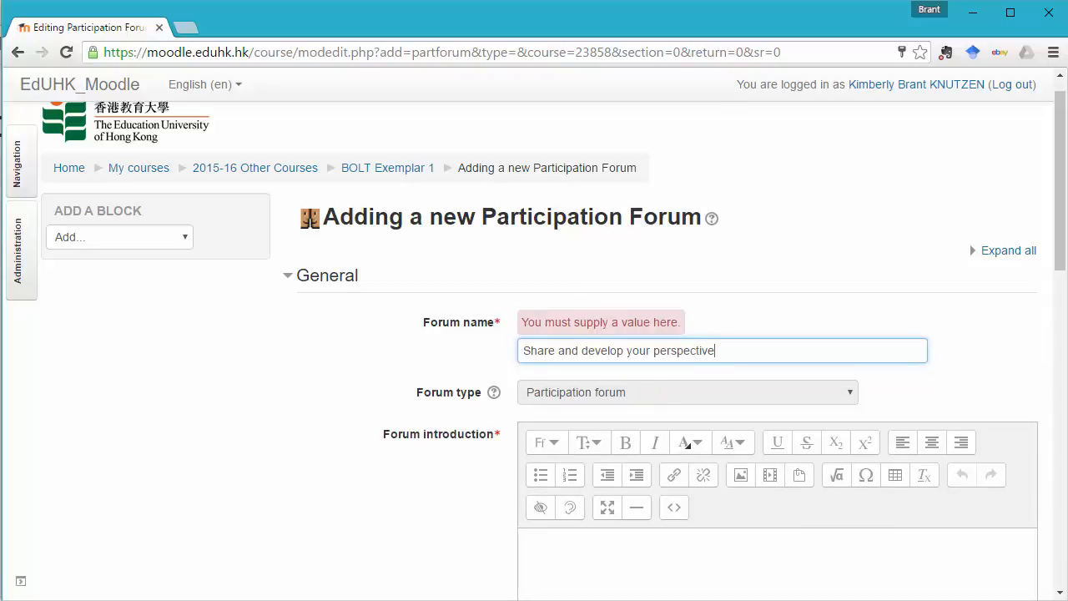
Paste the prepared "Topic questions" heading and its three numbered questions about teaching environment concepts into the forum introduction.
key("alt+Tab")
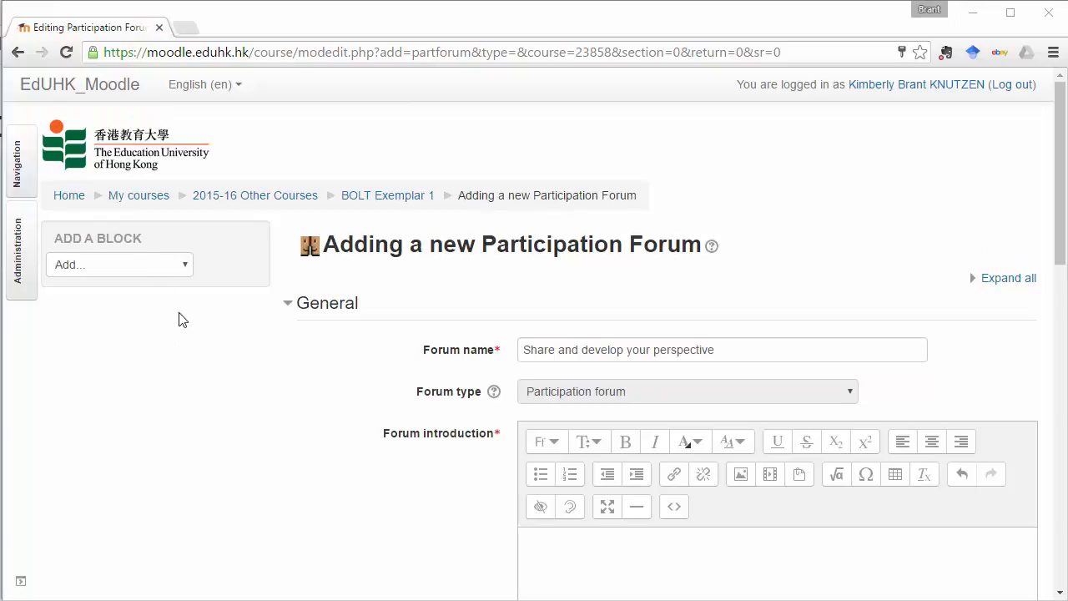
scroll(182, 375, "down", 2)
scroll(184, 376, "down", 2)
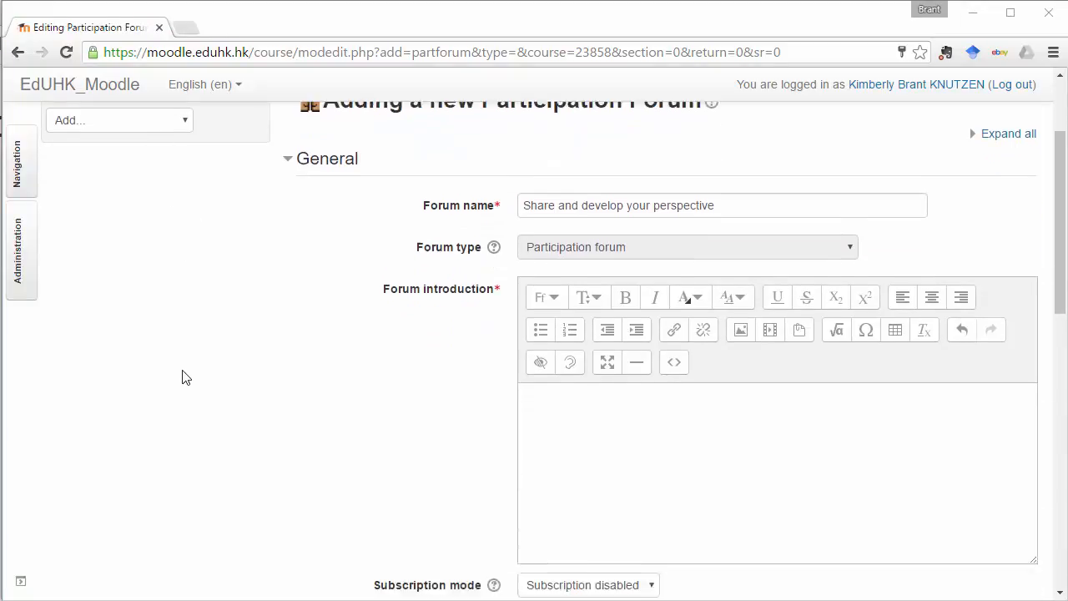
scroll(250, 352, "down", 1)
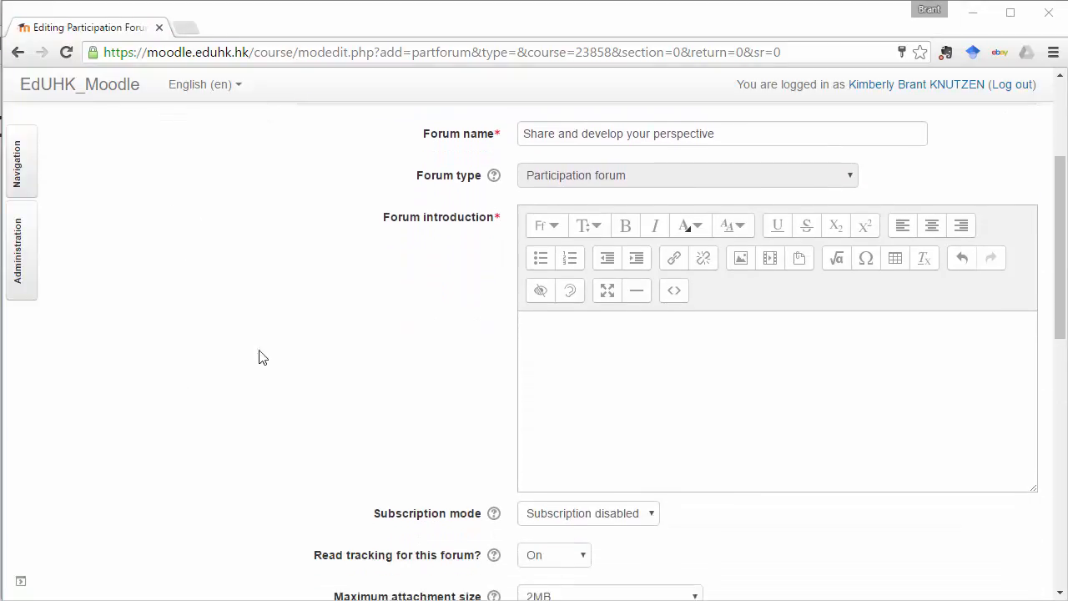
left_click(585, 335)
type("Topic questions After learning about these five concepts, state the concept that you found to be the most important to creating a good teaching environment, and explain why. How does your selected concept relate to your prior teaching experience? If you could create your dream classroom teaching environment, how would your concept support this optimal environment?")
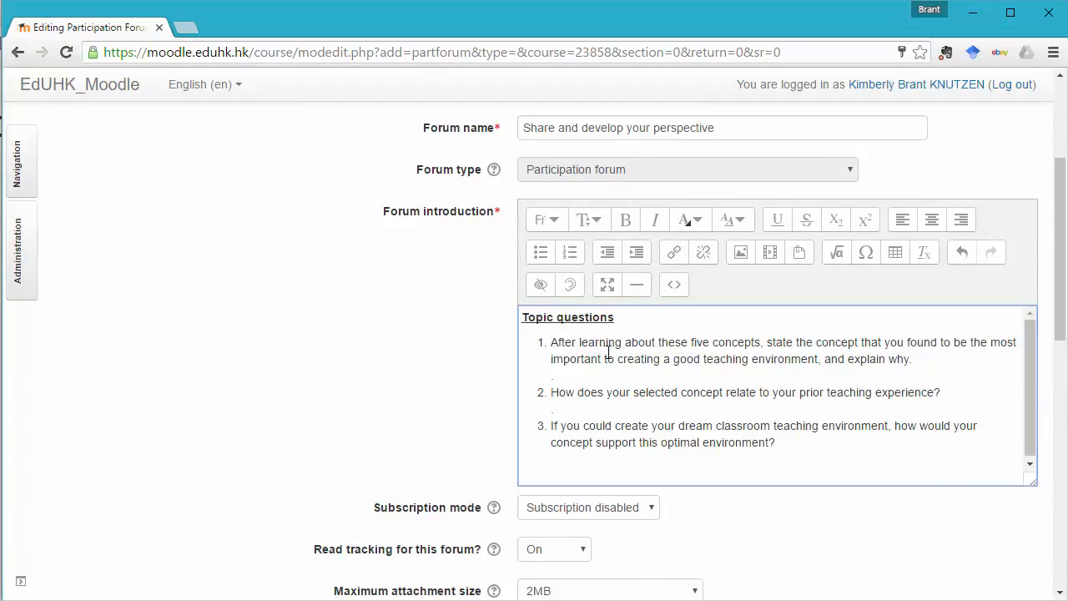
Add a dashed separator line below the third topic question in the forum introduction.
left_click_drag(768, 344, 886, 358)
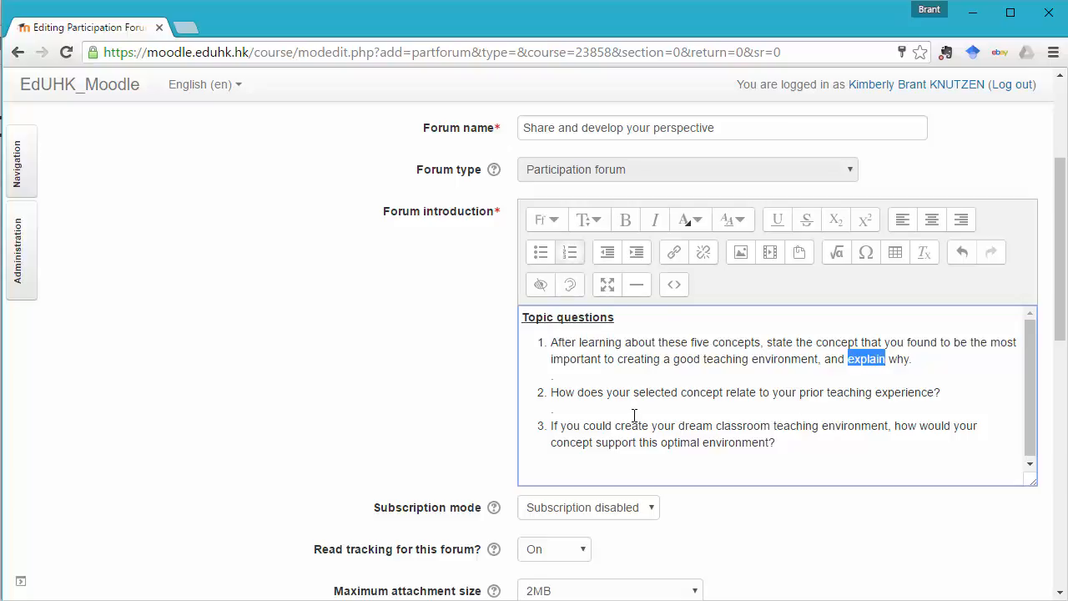
left_click_drag(727, 389, 754, 392)
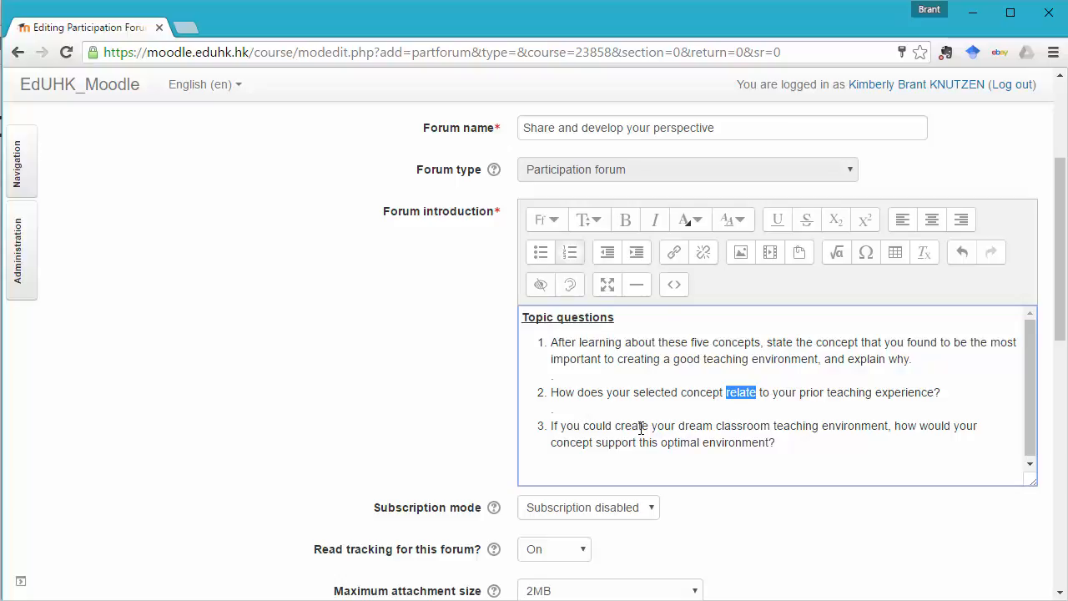
left_click(607, 427)
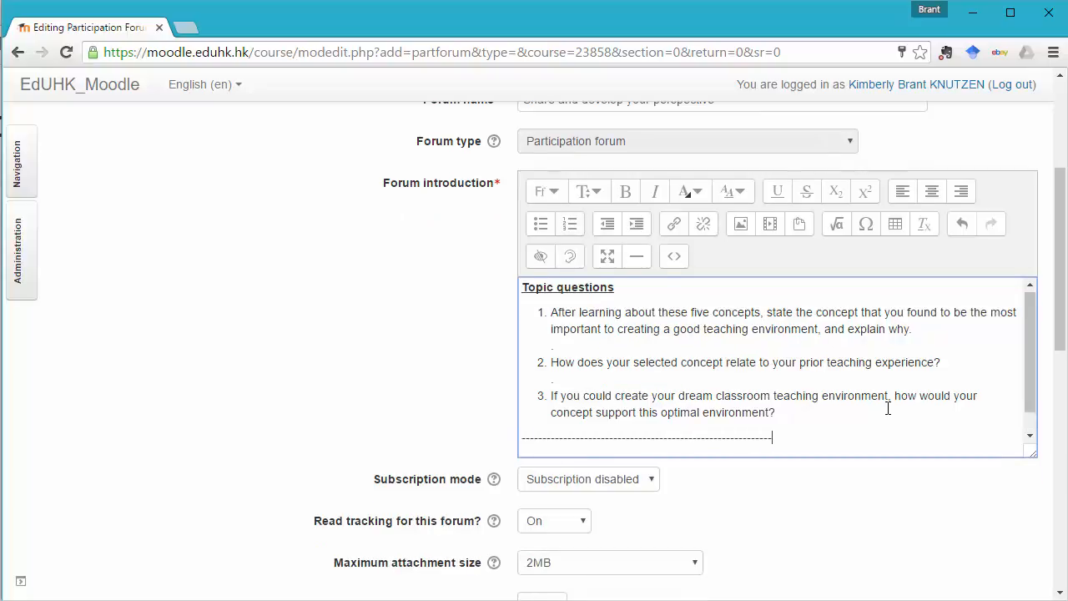
type("--------------------------------------------------")
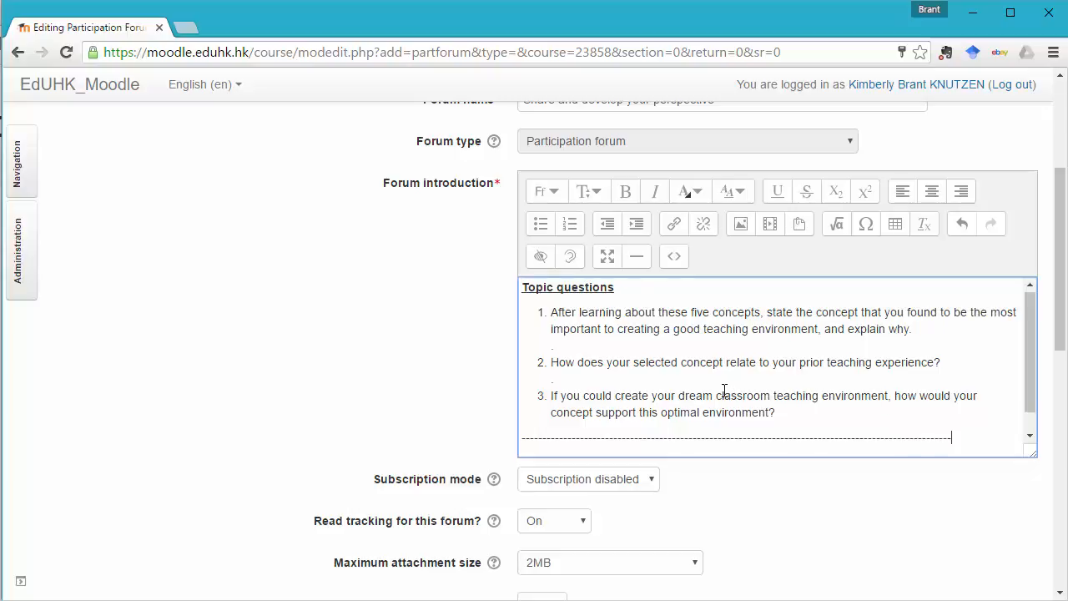
Set the forum's maximum attachment size to 5MB.
scroll(303, 353, "down", 4)
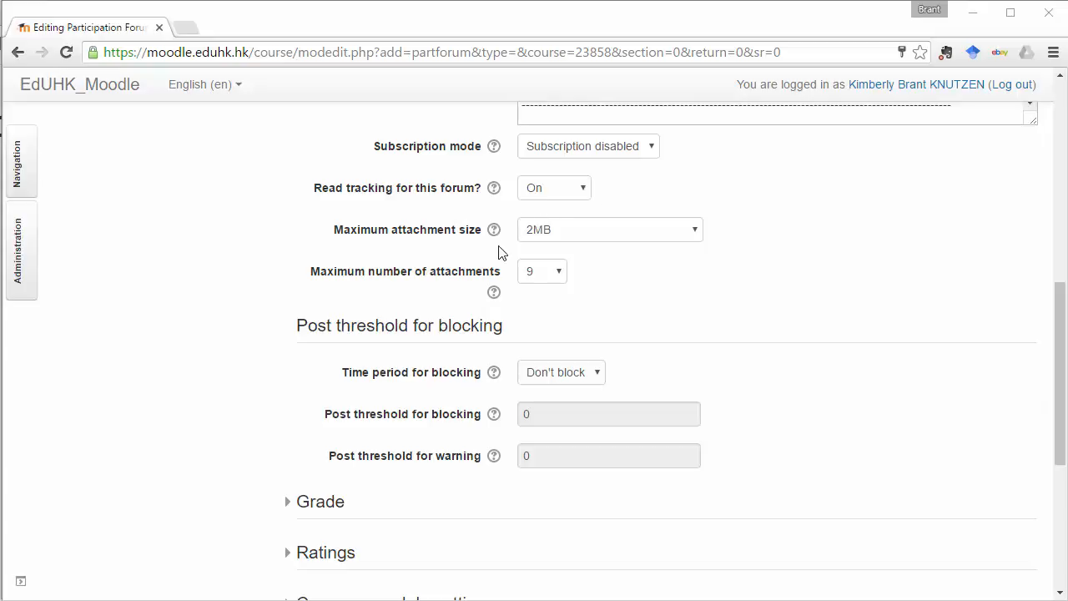
left_click(612, 235)
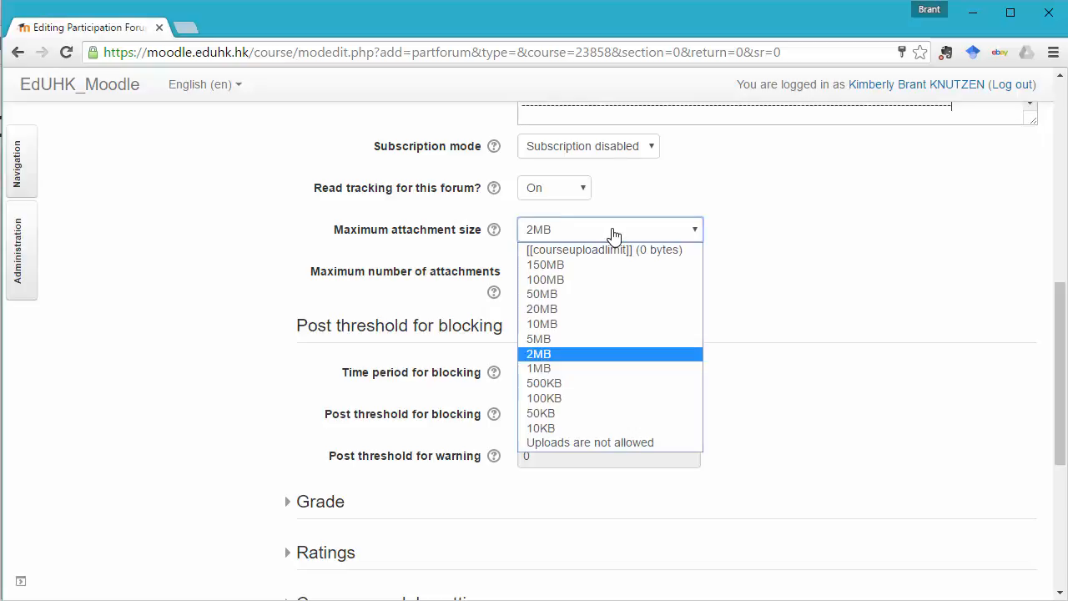
left_click(562, 340)
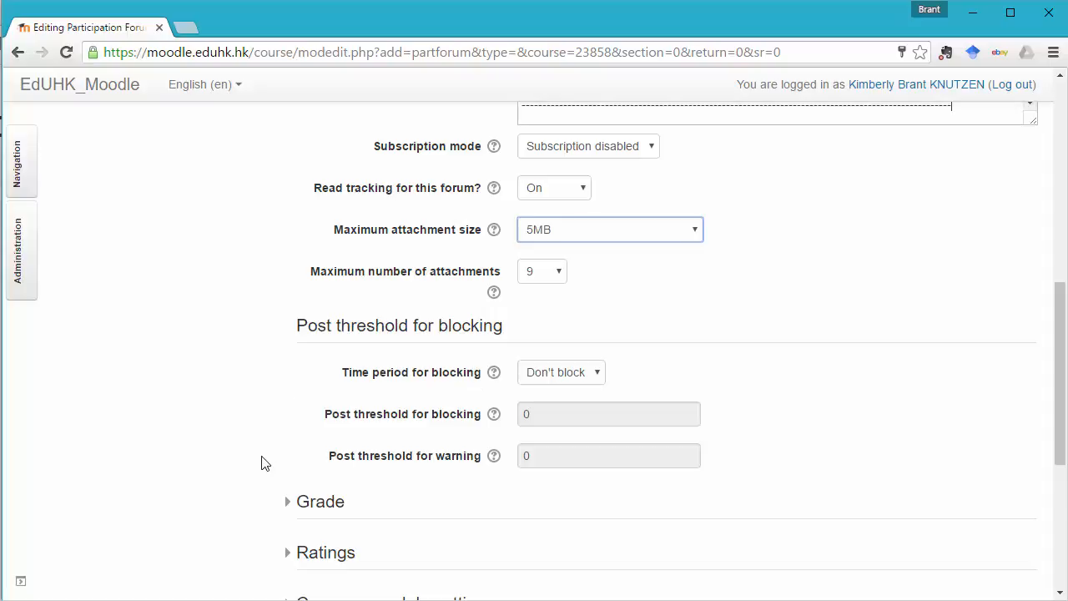
Expand the Grade settings and check which grade categories are available.
left_click(301, 504)
scroll(284, 476, "down", 2)
scroll(284, 480, "down", 2)
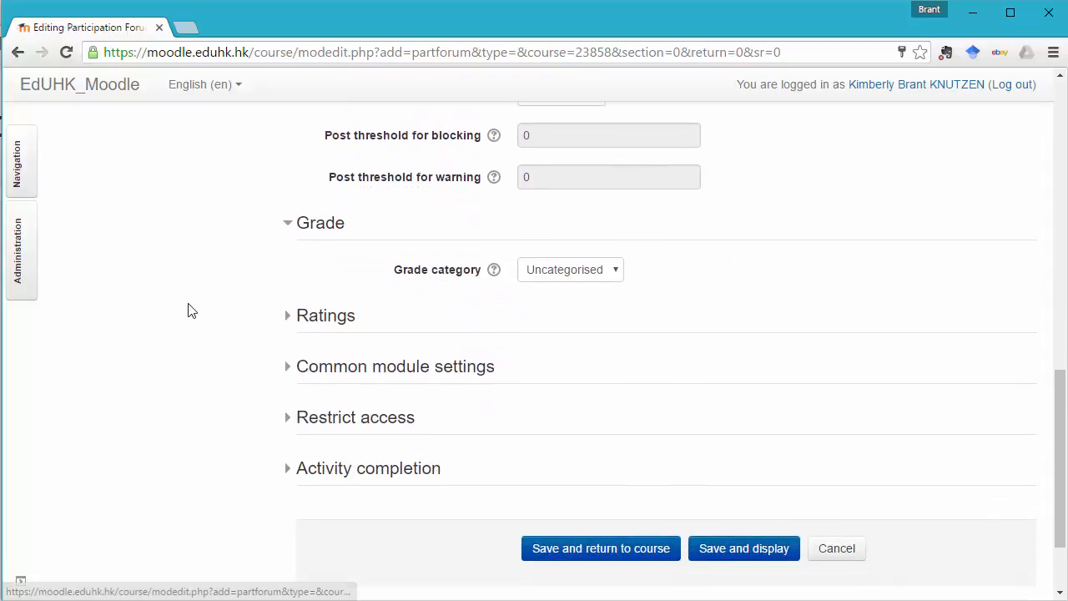
left_click(588, 276)
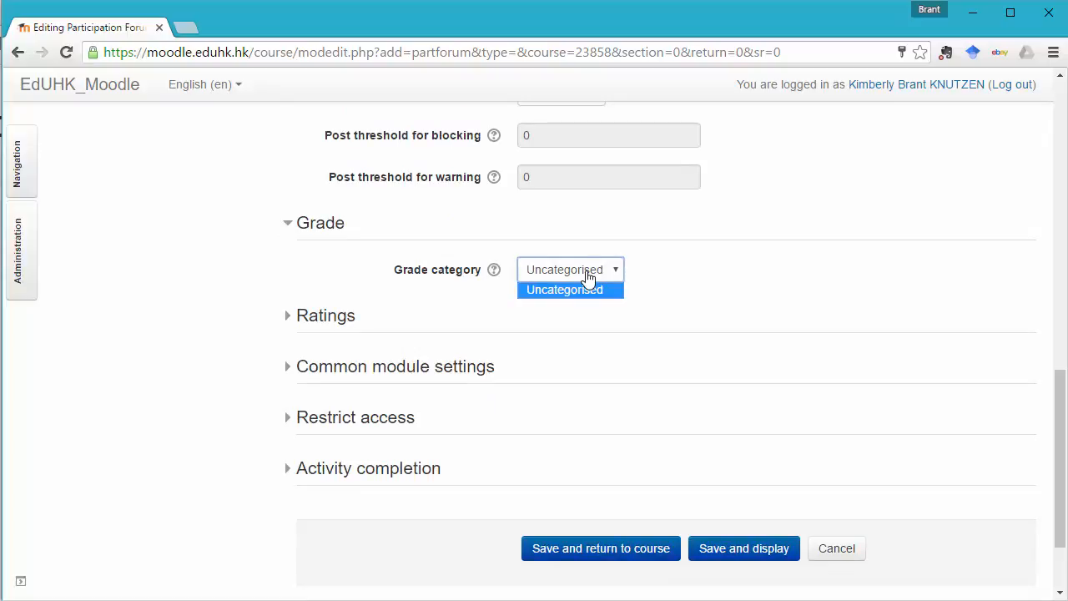
left_click(700, 276)
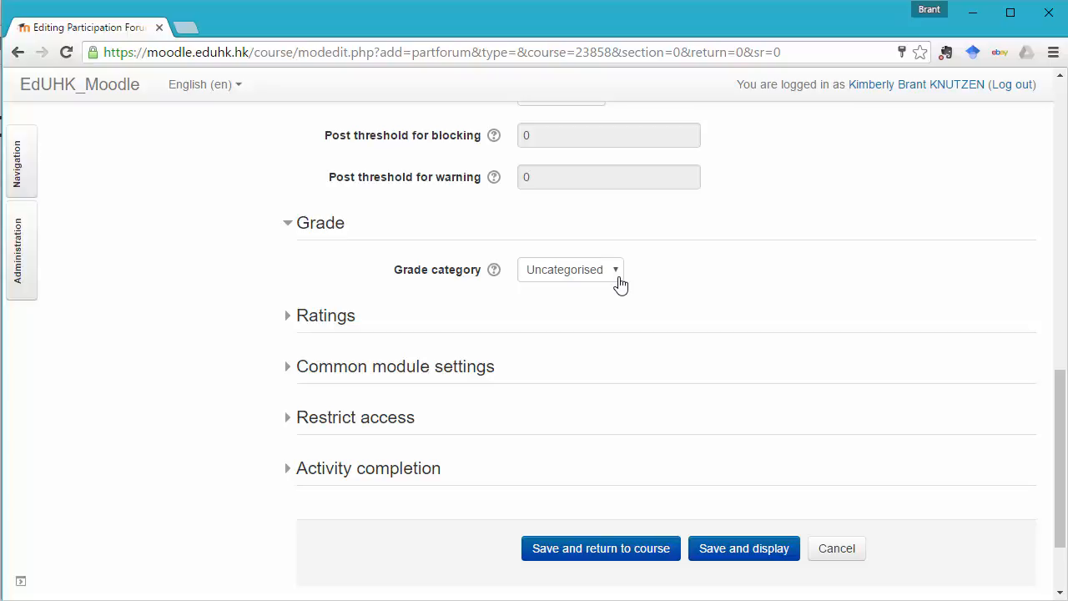
Expand the Ratings settings and set the maximum points to 10.
left_click(283, 318)
scroll(267, 384, "down", 3)
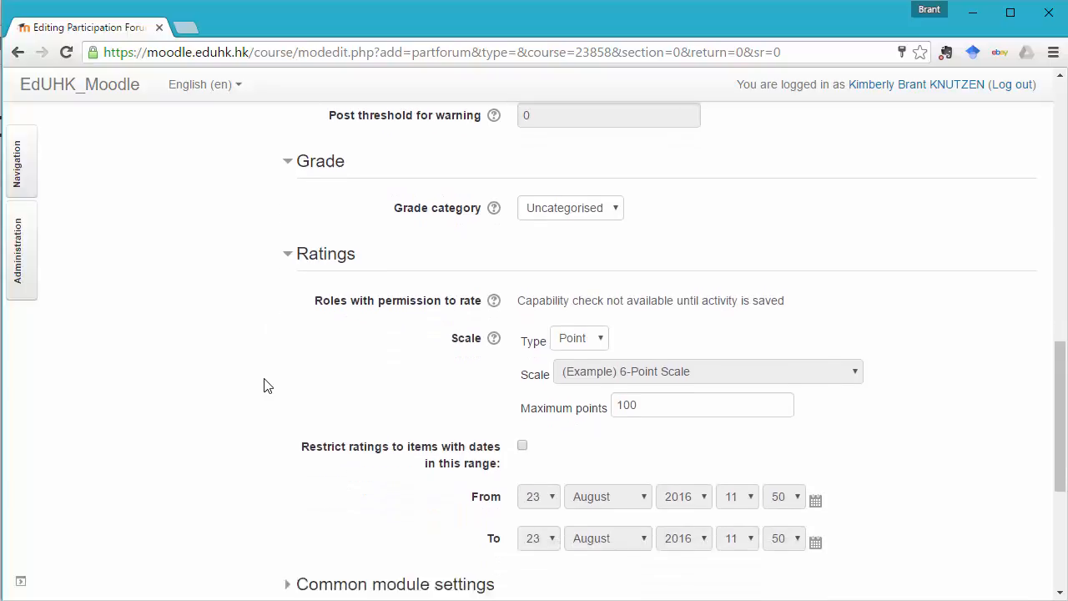
left_click(630, 217)
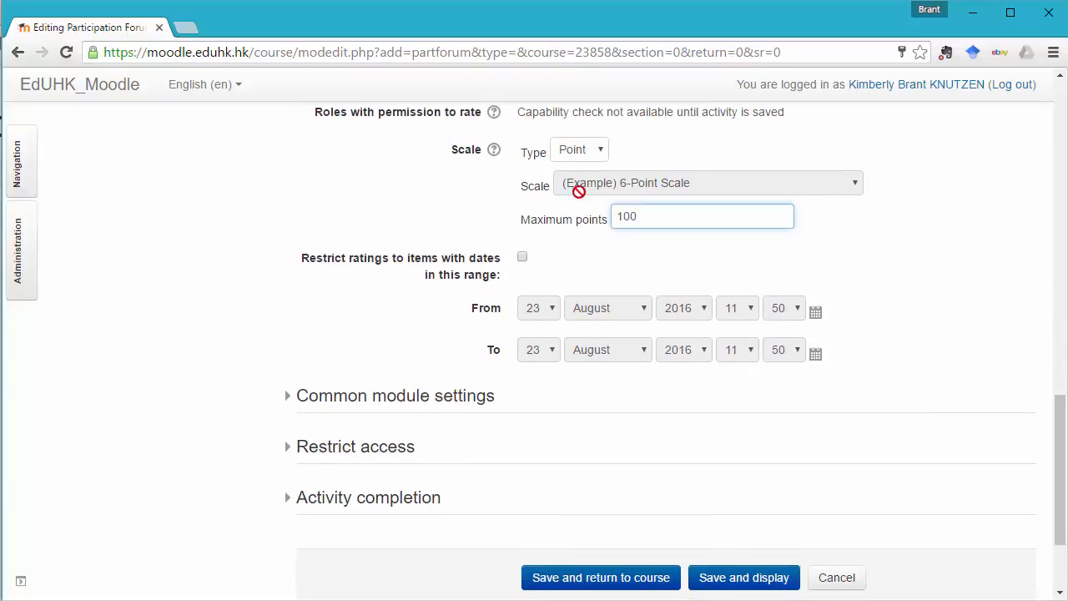
key("BackSpace")
Restrict ratings to items within a date range and set the range's end day to 30.
left_click(524, 258)
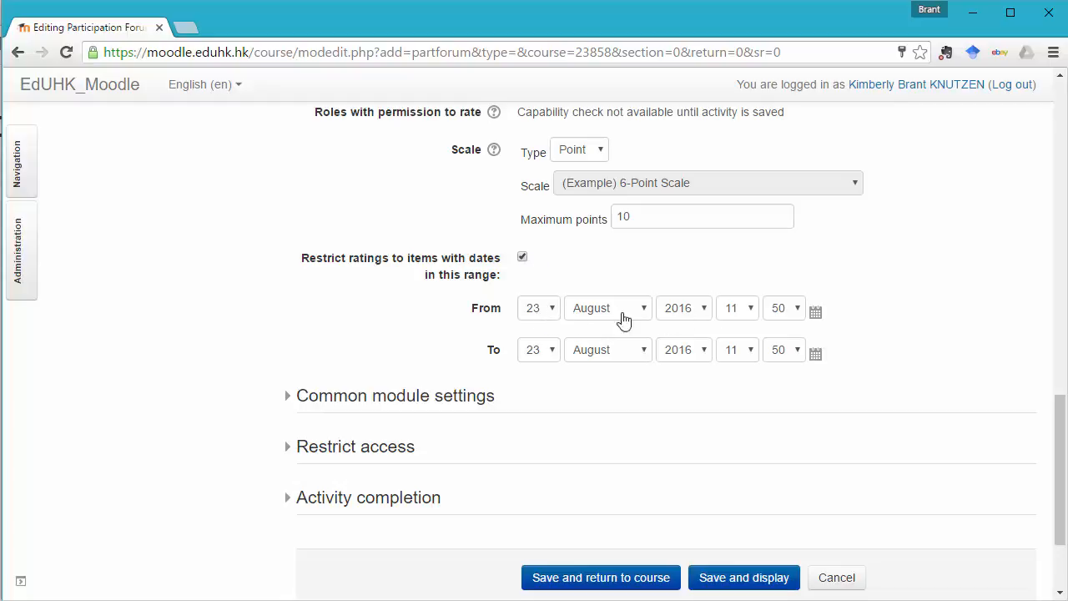
left_click(553, 354)
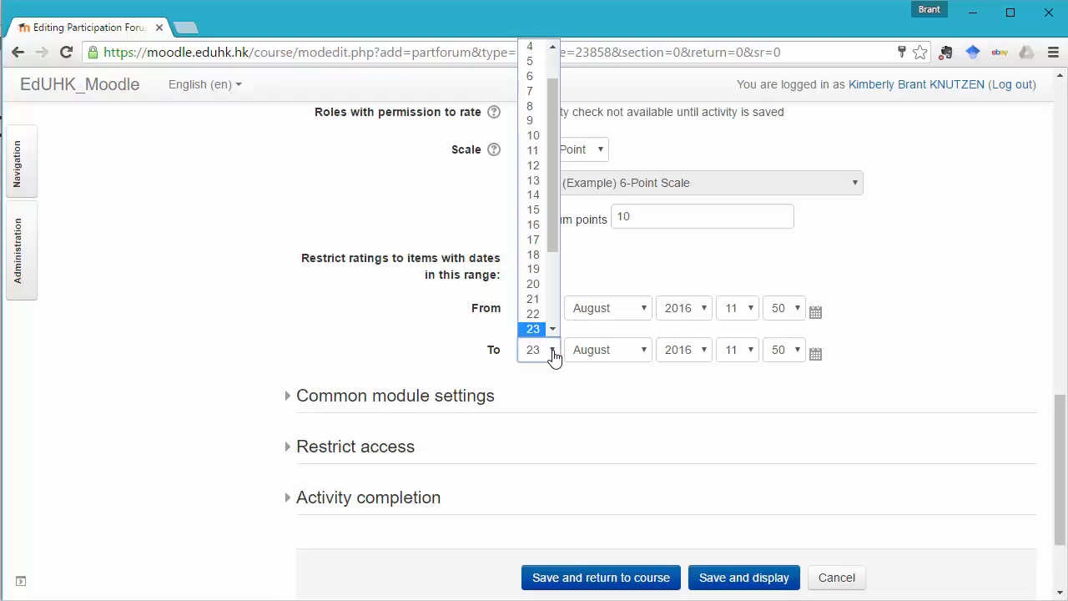
scroll(548, 317, "down", 3)
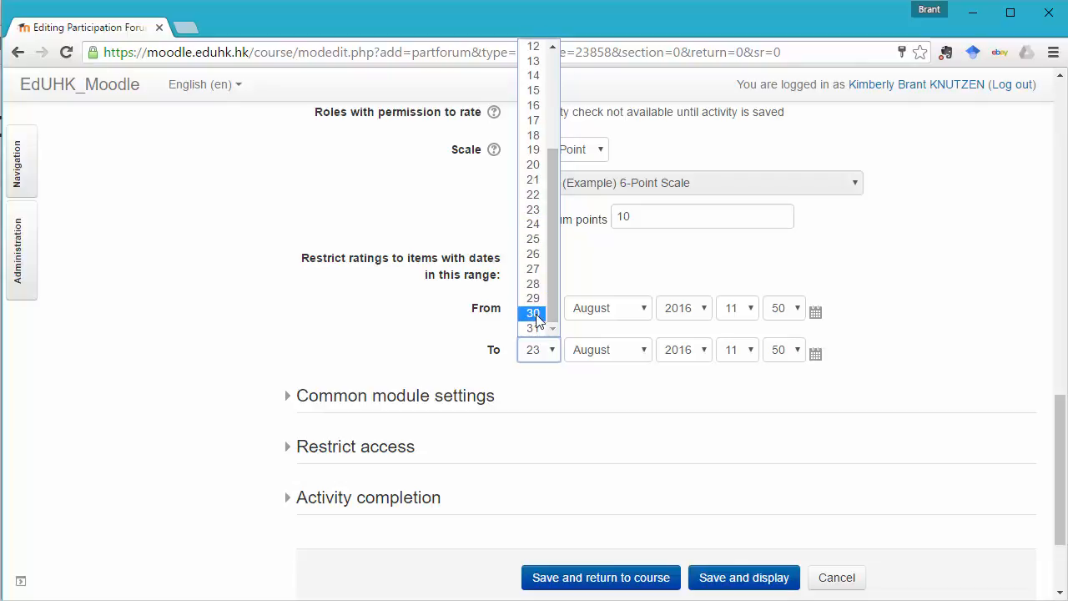
left_click(534, 313)
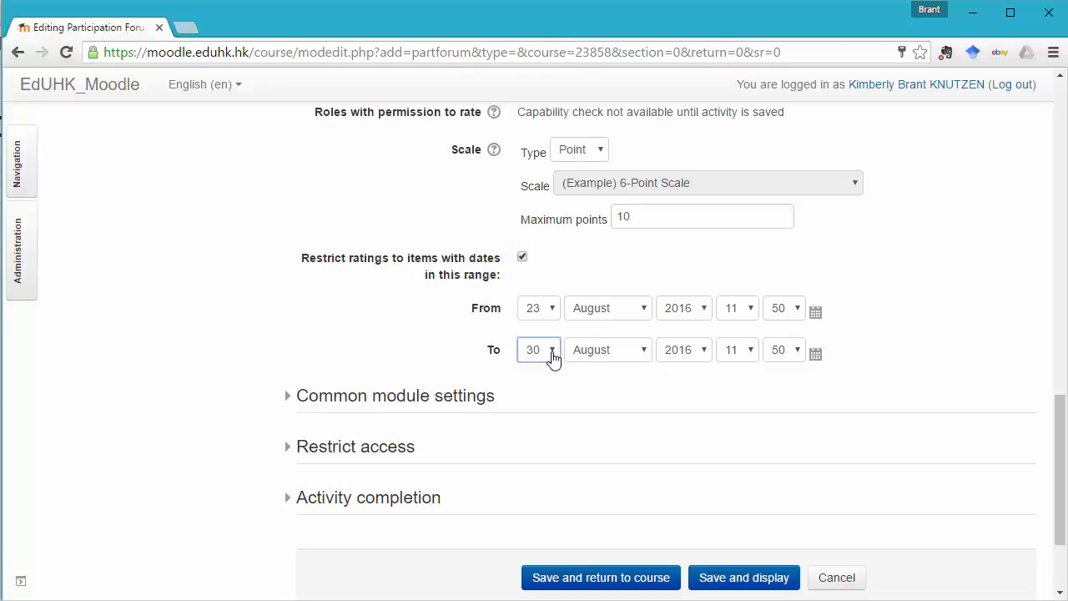
Change the end date of the ratings range to 7 September.
left_click(554, 356)
left_click(605, 355)
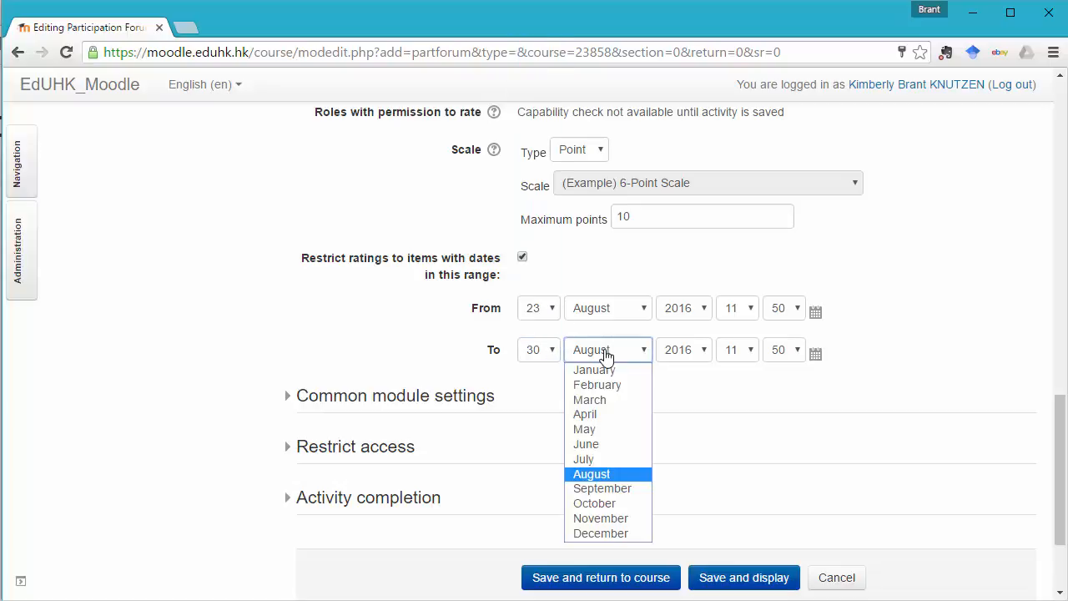
left_click(616, 474)
key("Down")
left_click(553, 353)
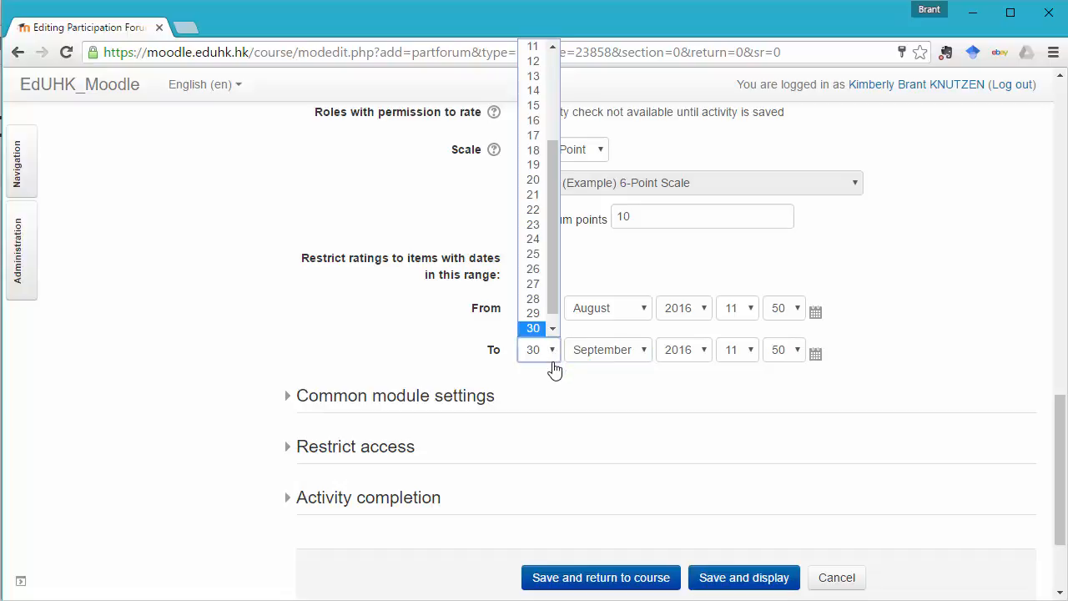
left_click(554, 57)
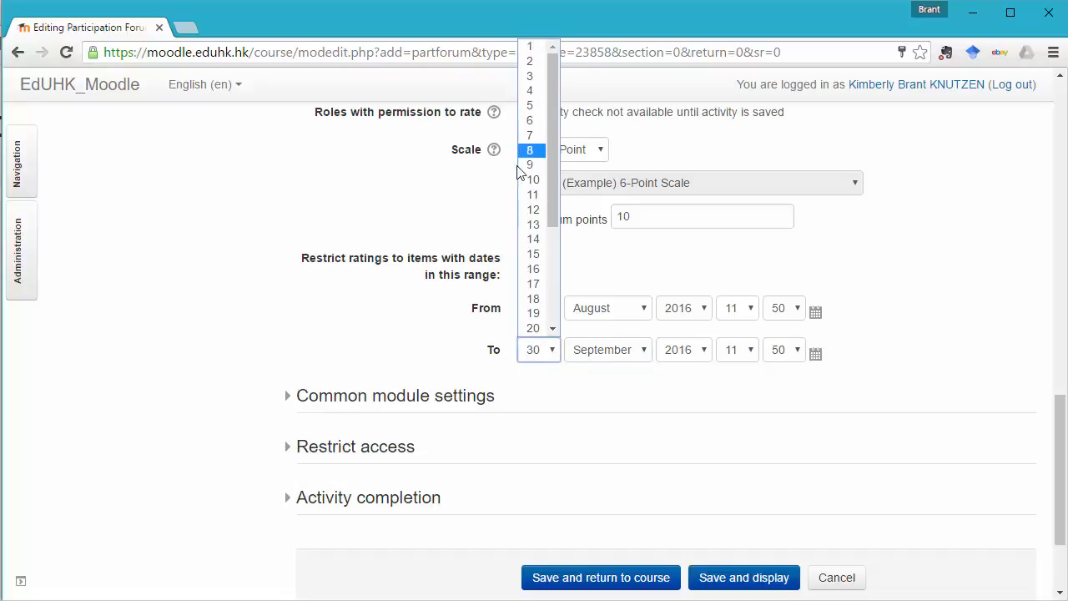
left_click(534, 135)
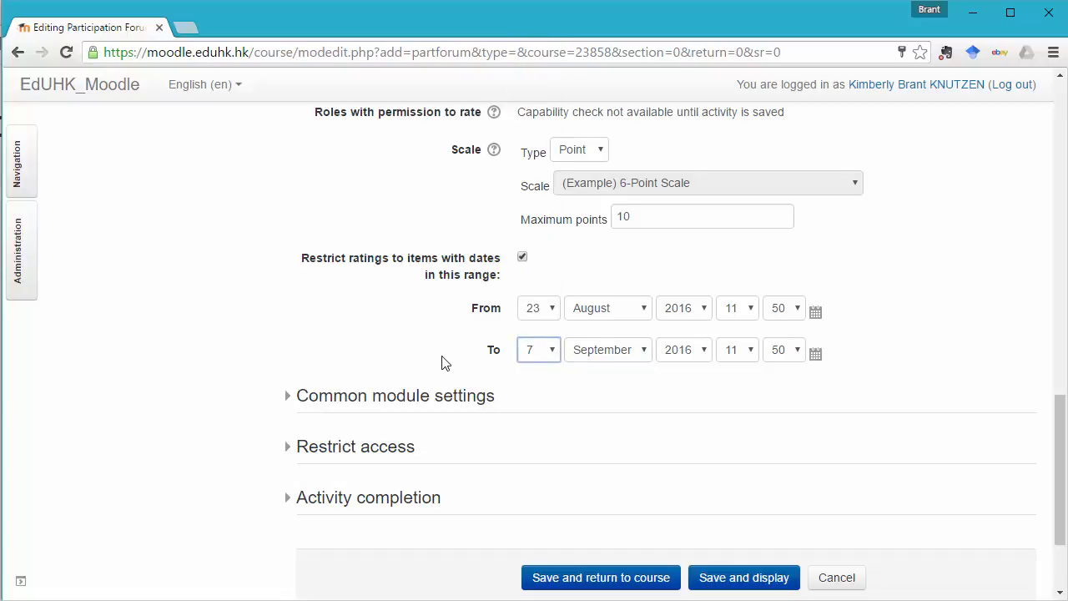
Expand the Common module settings, switch the forum's visibility to Hide and set it back to Show.
left_click(280, 398)
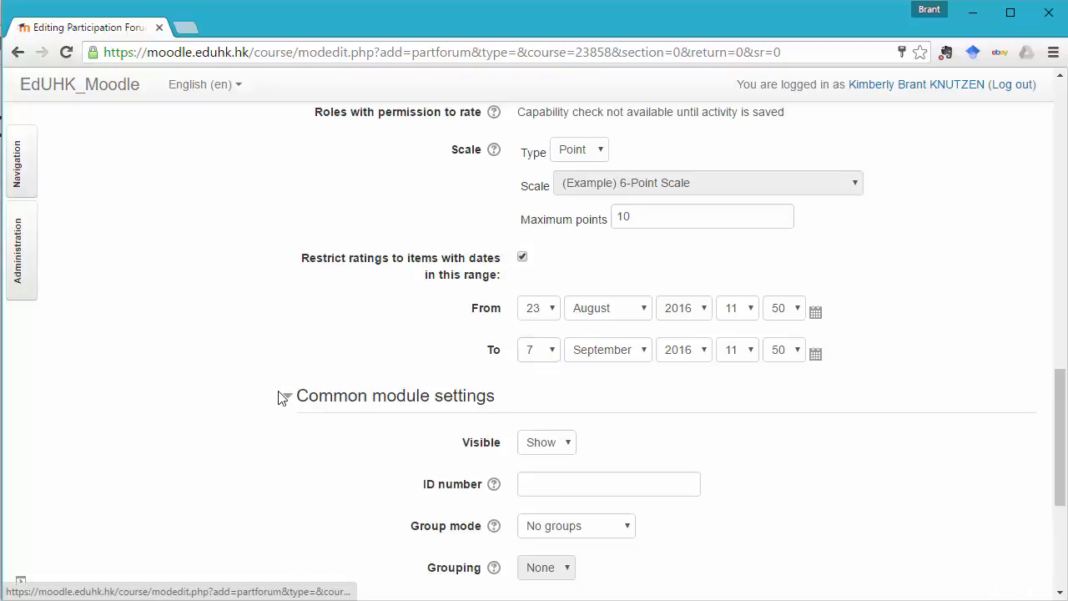
scroll(279, 398, "down", 2)
scroll(278, 398, "down", 1)
left_click(546, 165)
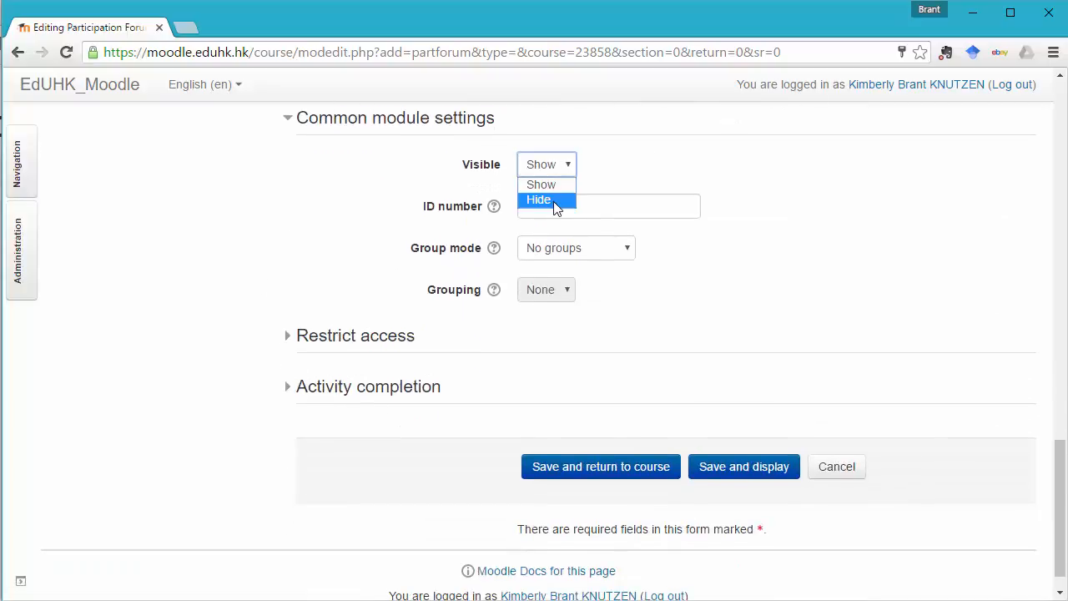
left_click(553, 201)
left_click(563, 169)
left_click(555, 185)
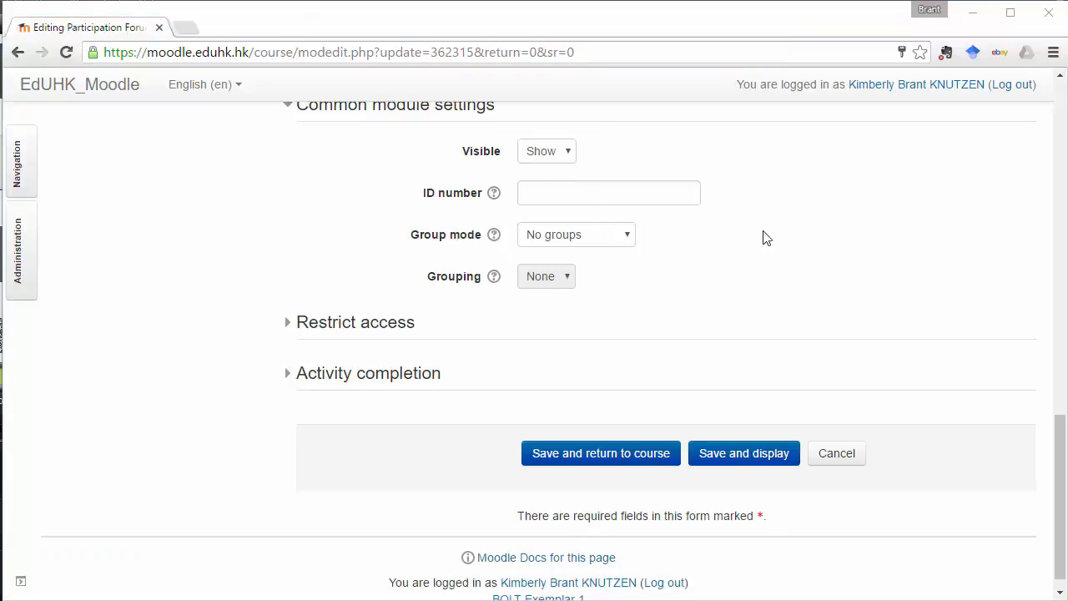
Check the available group modes and collapse the Activity completion settings.
left_click(627, 243)
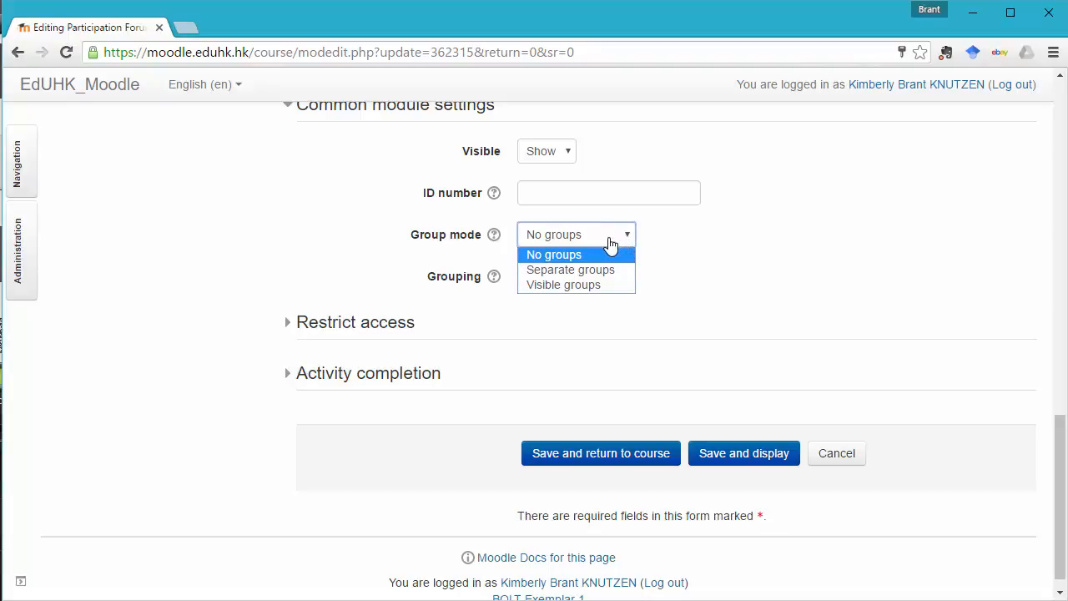
left_click(607, 242)
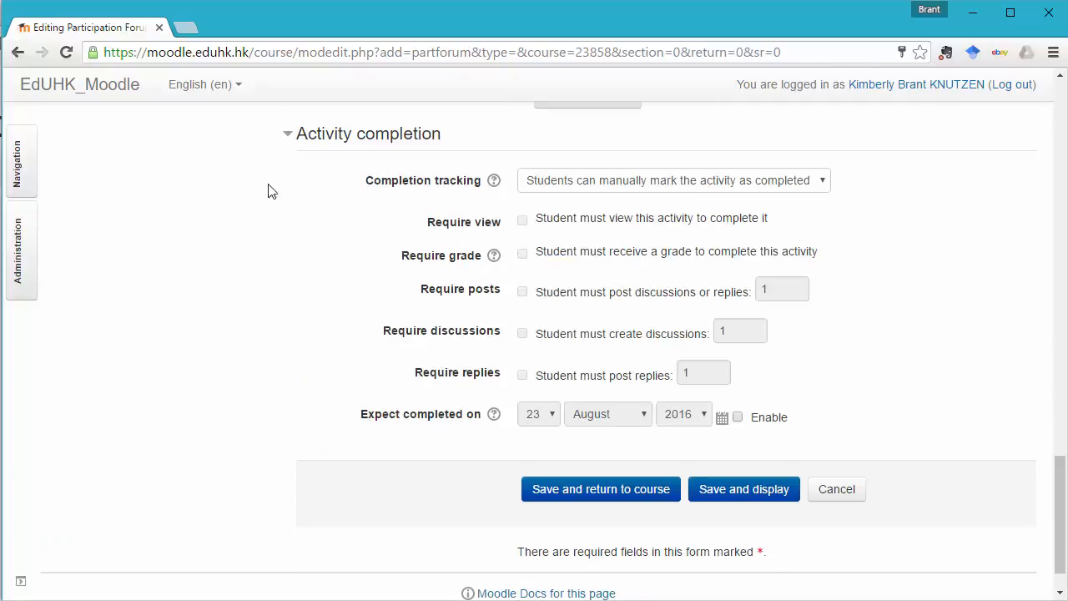
left_click(285, 135)
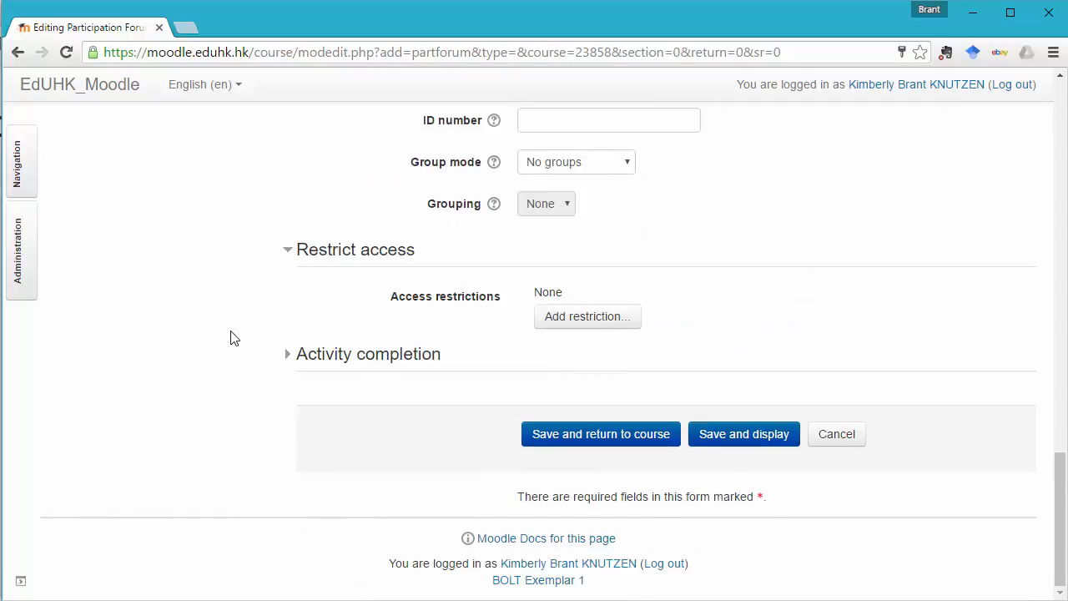
Review the forum name and the topic questions with their divider line in the forum introduction.
scroll(234, 338, "up", 8)
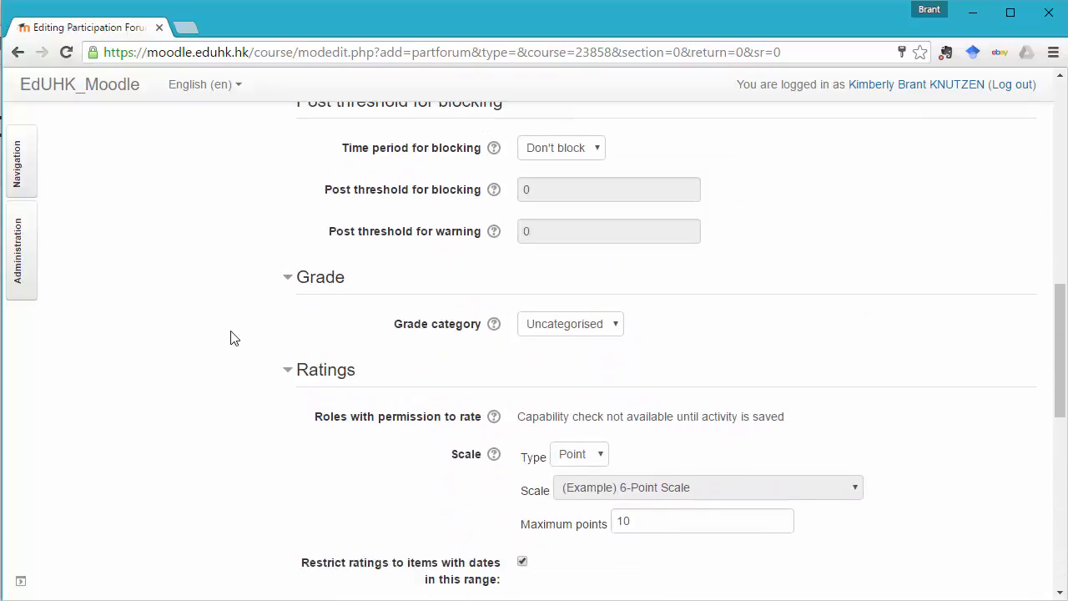
scroll(234, 338, "up", 12)
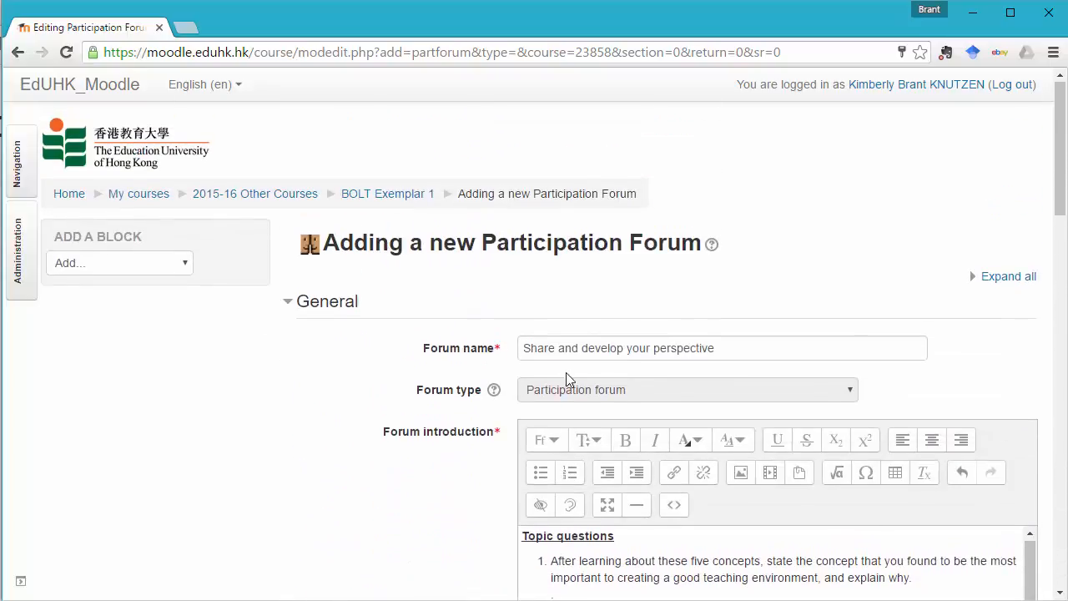
left_click_drag(740, 349, 381, 415)
scroll(373, 419, "down", 3)
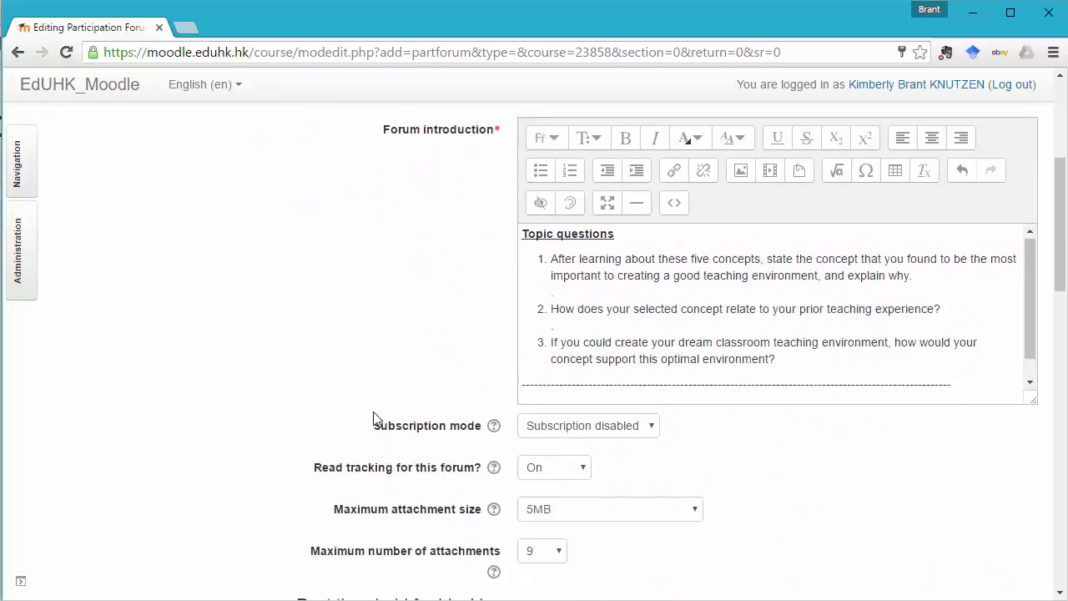
scroll(373, 419, "down", 1)
left_click_drag(776, 327, 508, 204)
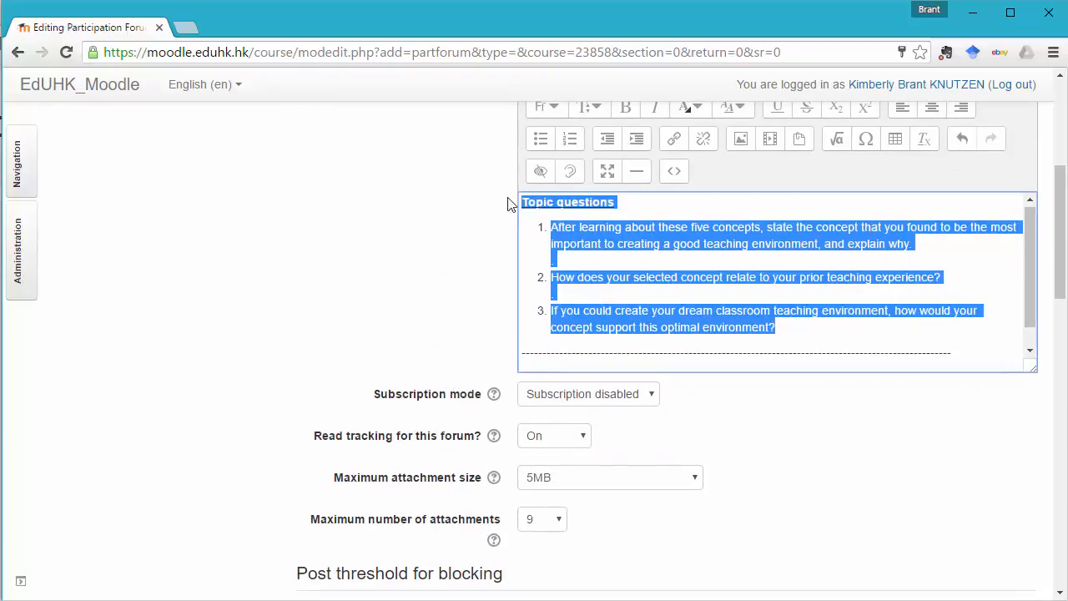
left_click(958, 353)
left_click_drag(924, 349, 523, 358)
left_click(349, 336)
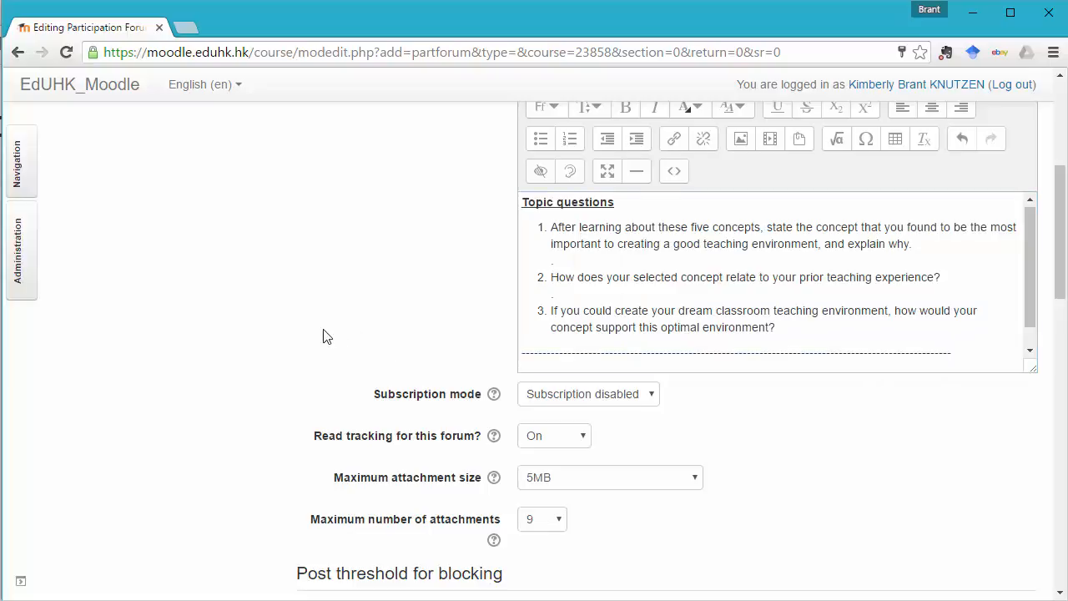
Review the subscription, attachment, grade category and ratings settings, including the maximum points.
scroll(325, 334, "down", 2)
scroll(239, 332, "up", 1)
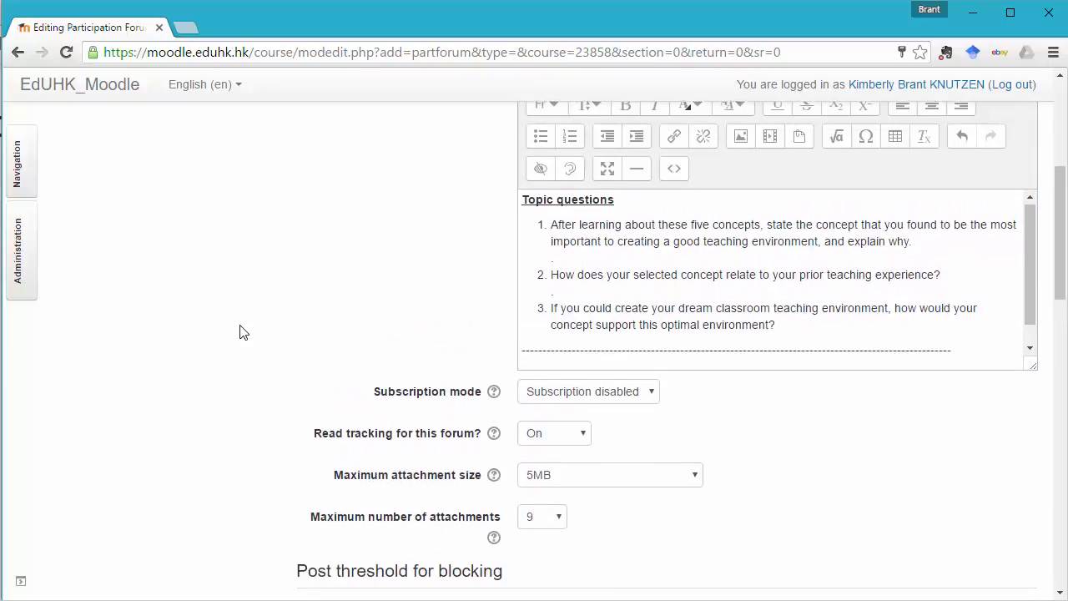
scroll(239, 332, "down", 2)
scroll(239, 332, "down", 1)
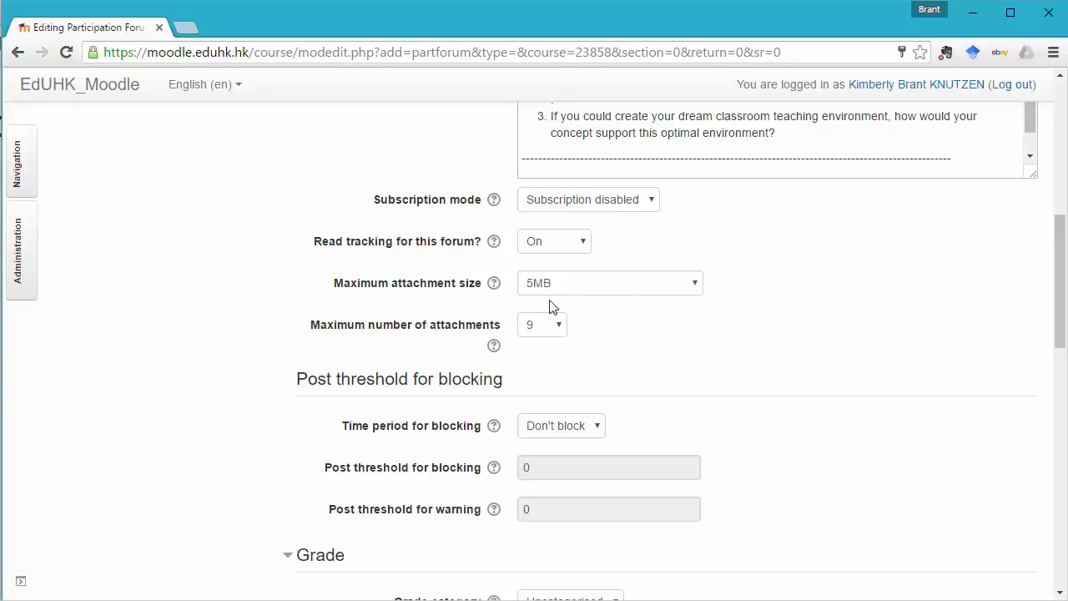
scroll(263, 330, "down", 3)
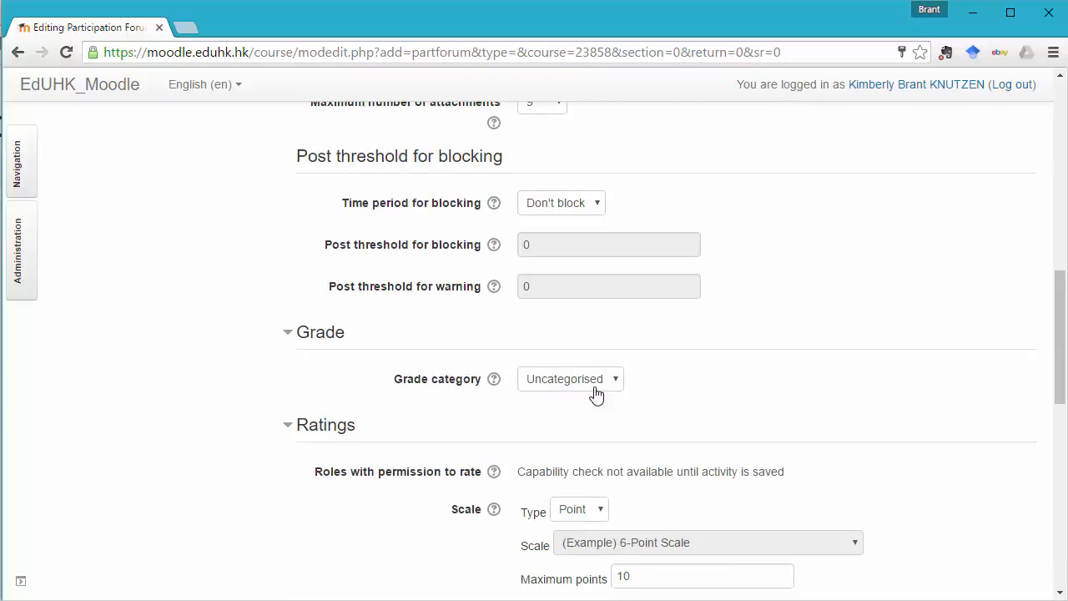
scroll(387, 417, "down", 3)
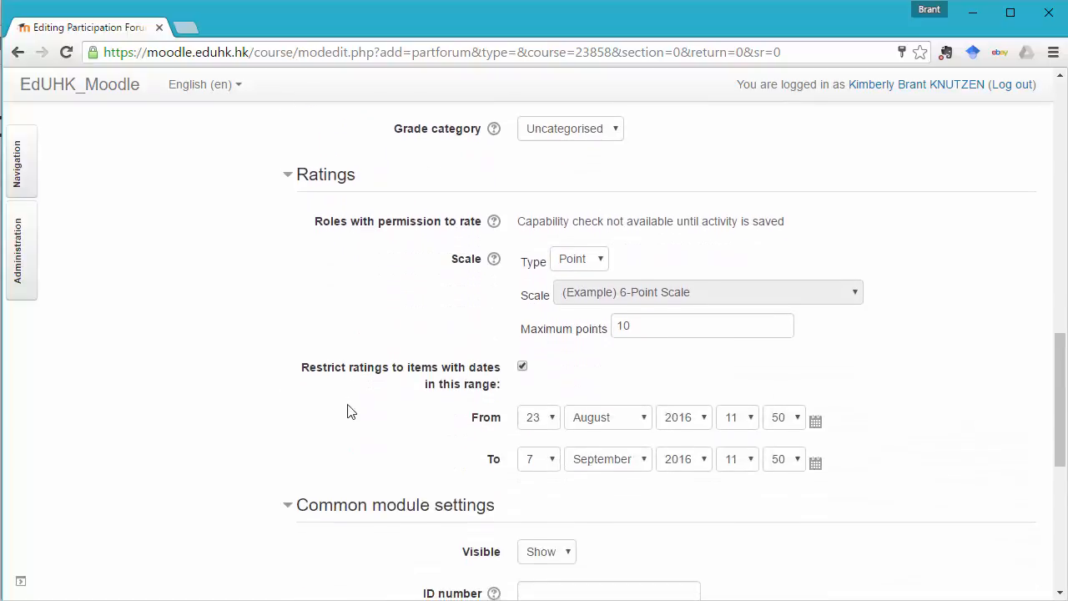
left_click(649, 327)
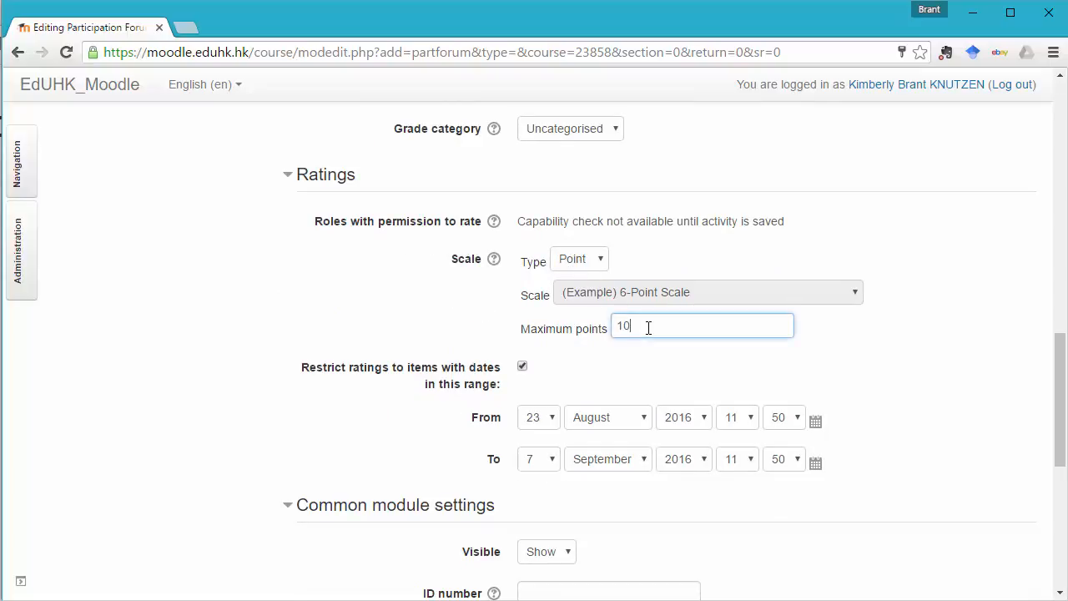
left_click(405, 335)
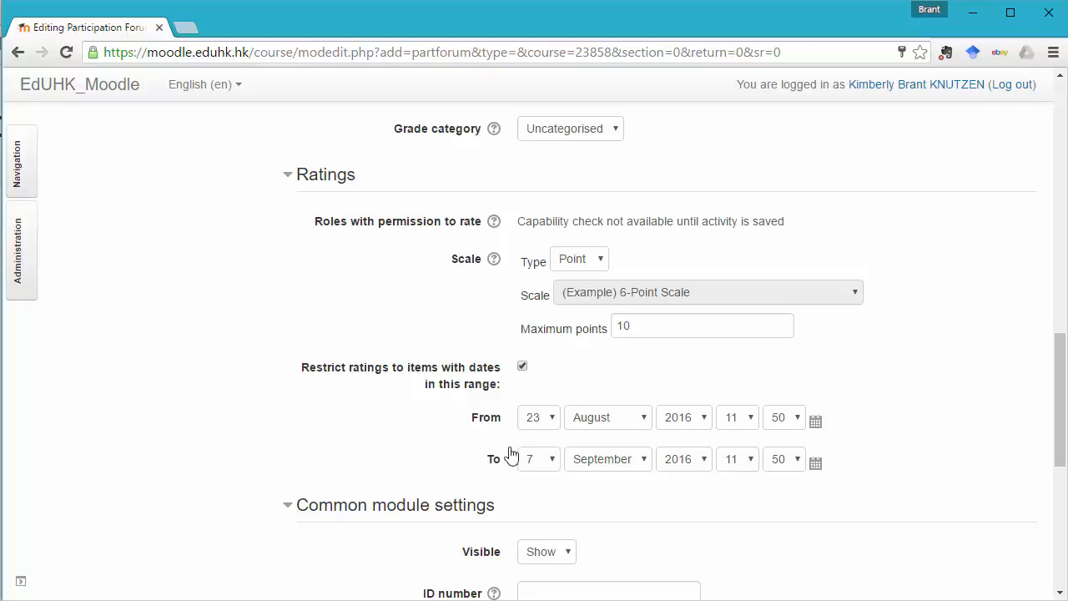
Save the new Participation Forum and display it.
scroll(455, 455, "down", 2)
scroll(452, 460, "down", 3)
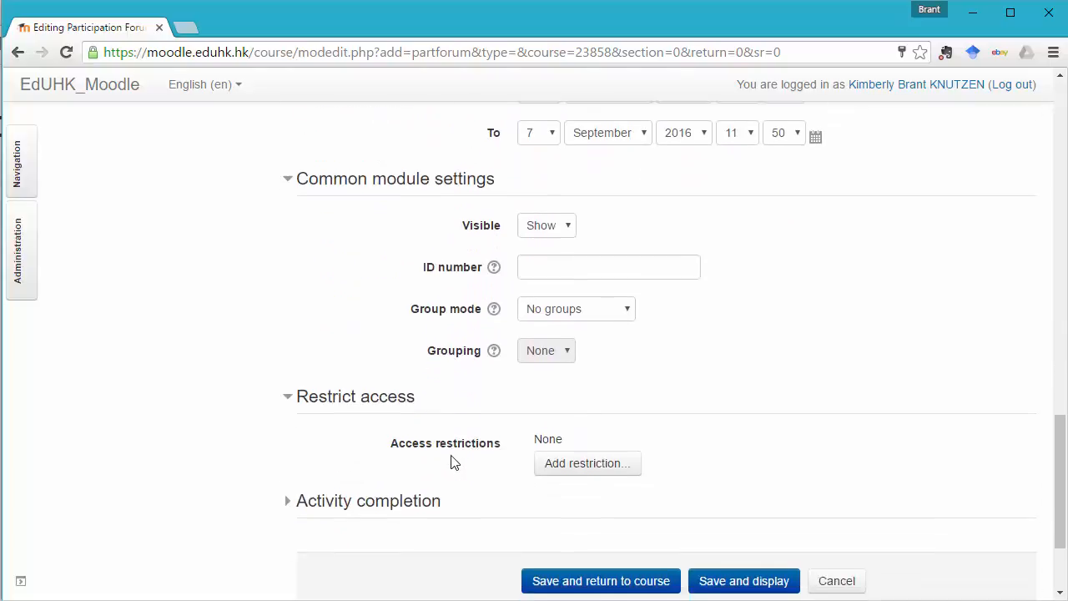
left_click(761, 547)
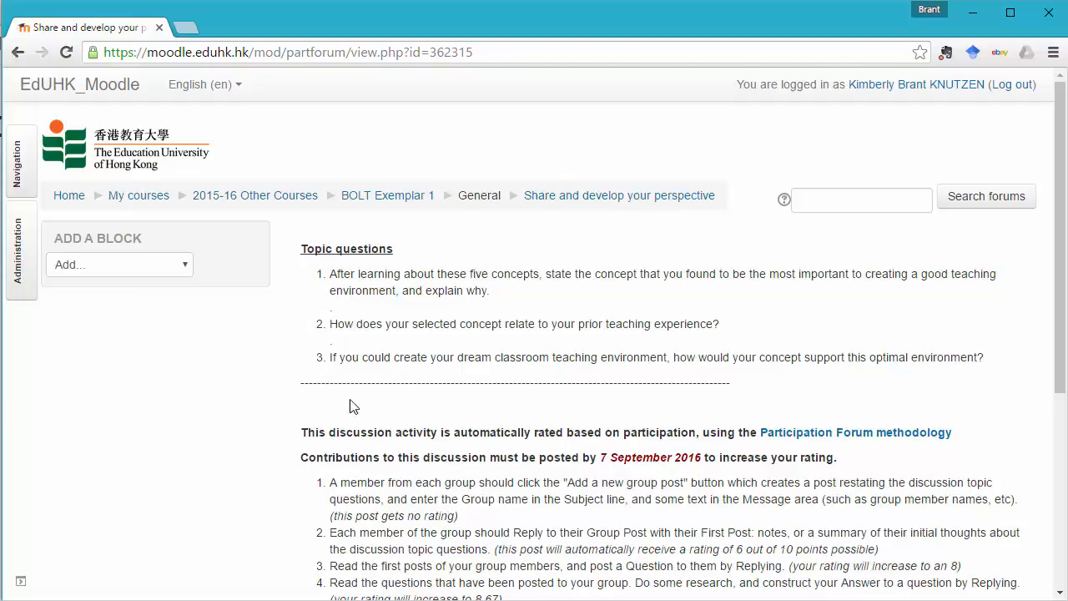
Examine the forum's participation instructions, the linked Participation Forum methodology site and the posting deadline.
scroll(255, 422, "down", 3)
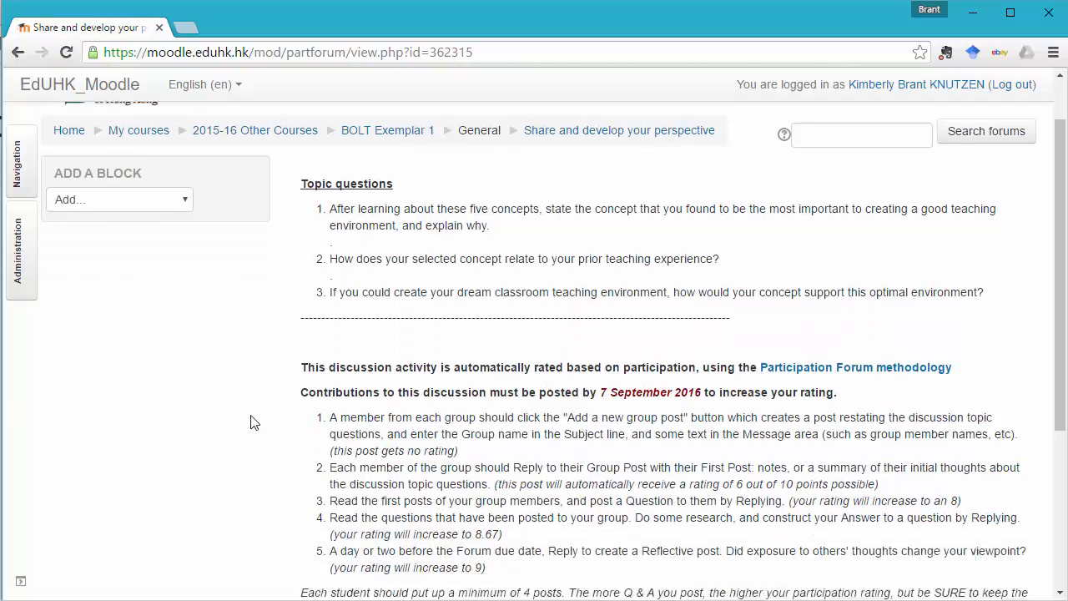
scroll(254, 422, "down", 2)
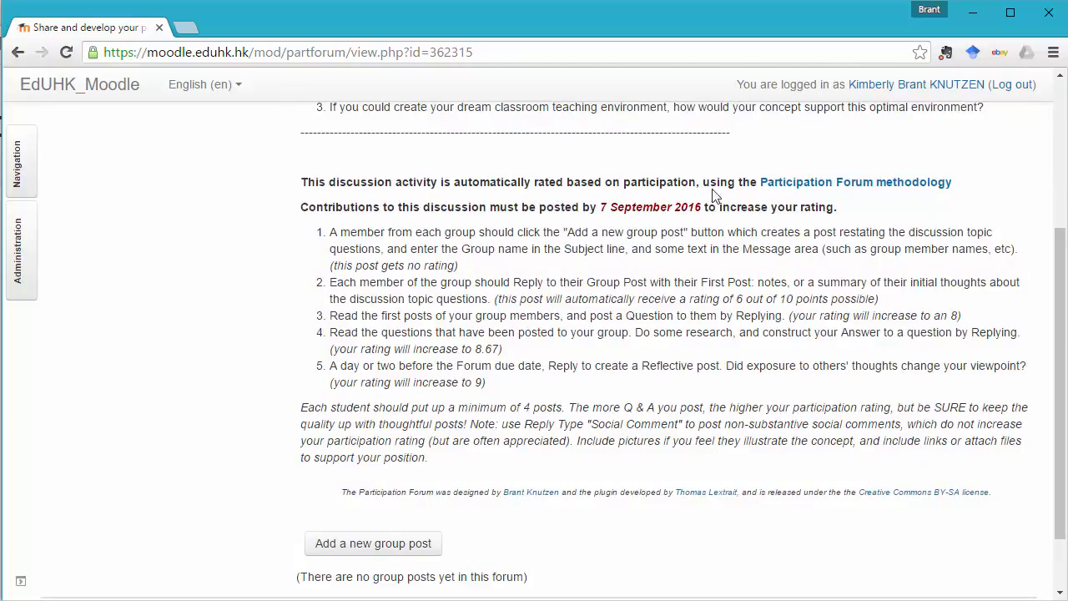
left_click(855, 190)
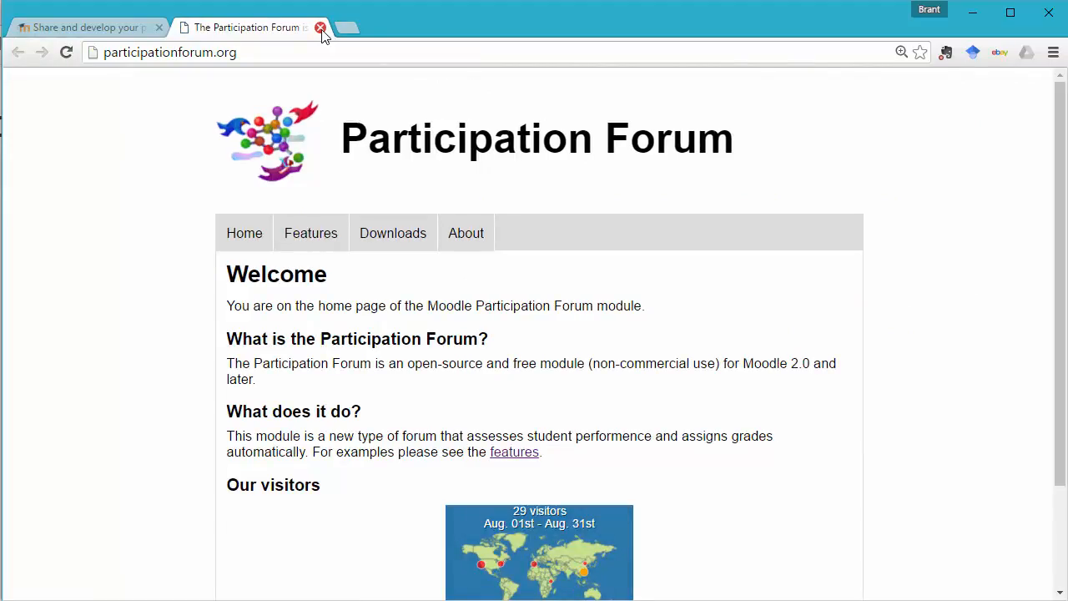
left_click(320, 28)
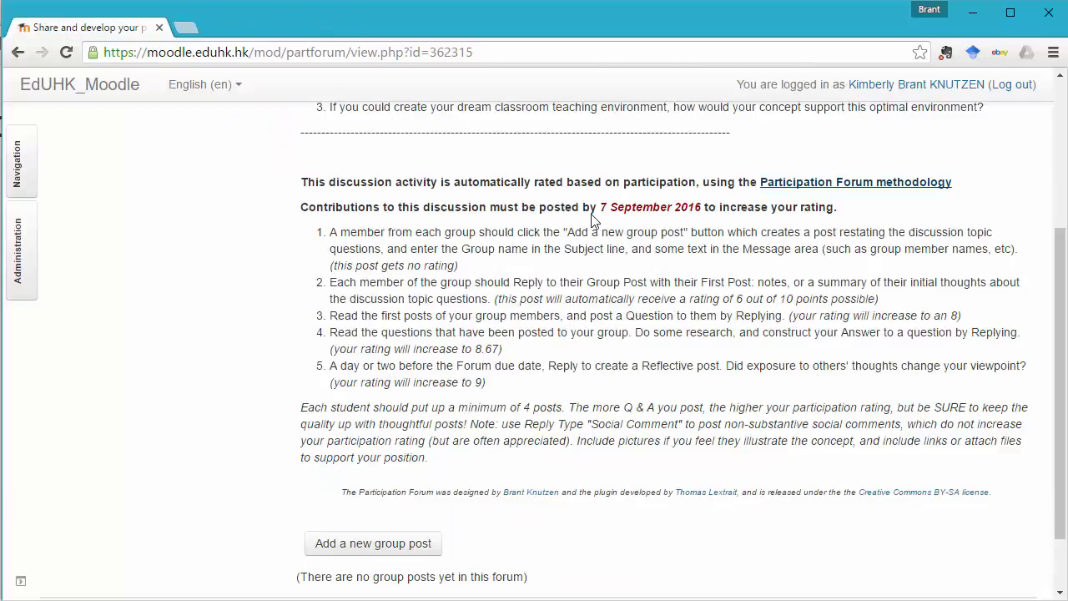
left_click_drag(601, 207, 698, 223)
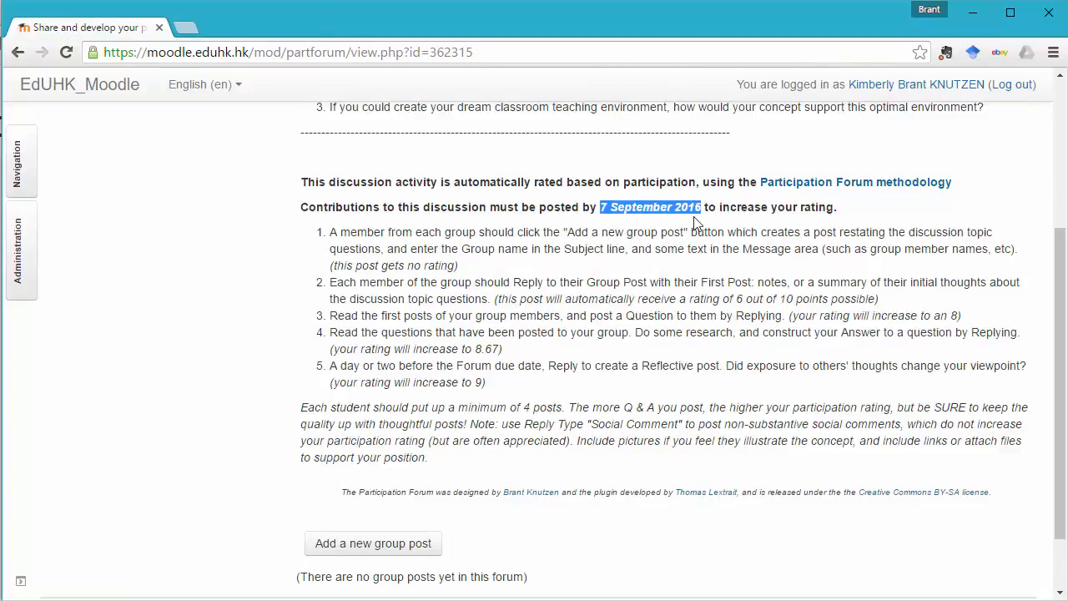
left_click(409, 230)
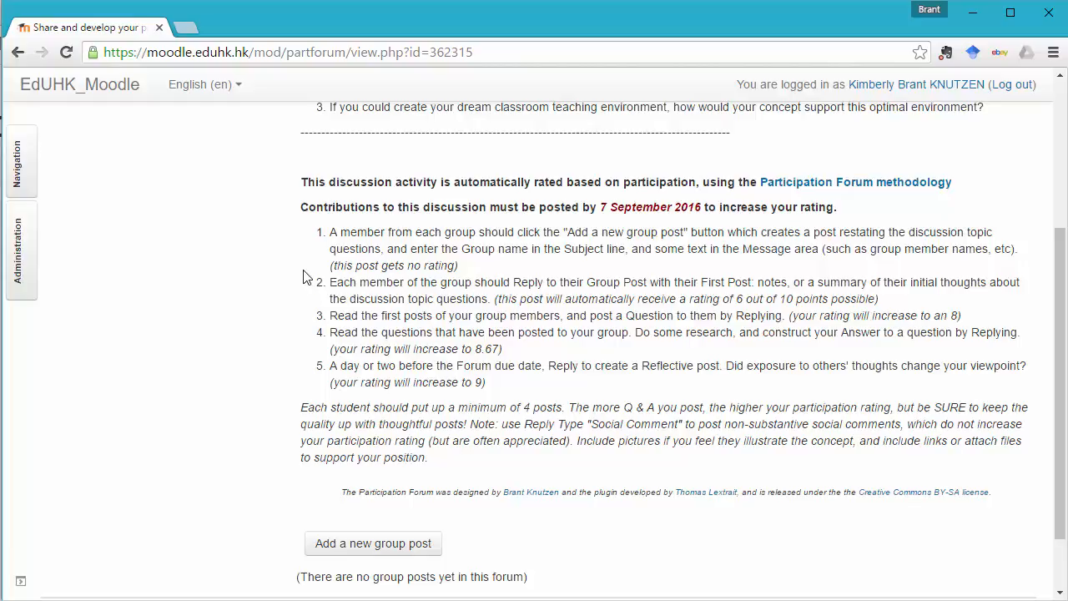
Return to the BOLT Exemplar 1 course and move the "Share and develop your perspective" forum above "Choose your group" under Getting Started.
scroll(306, 276, "up", 3)
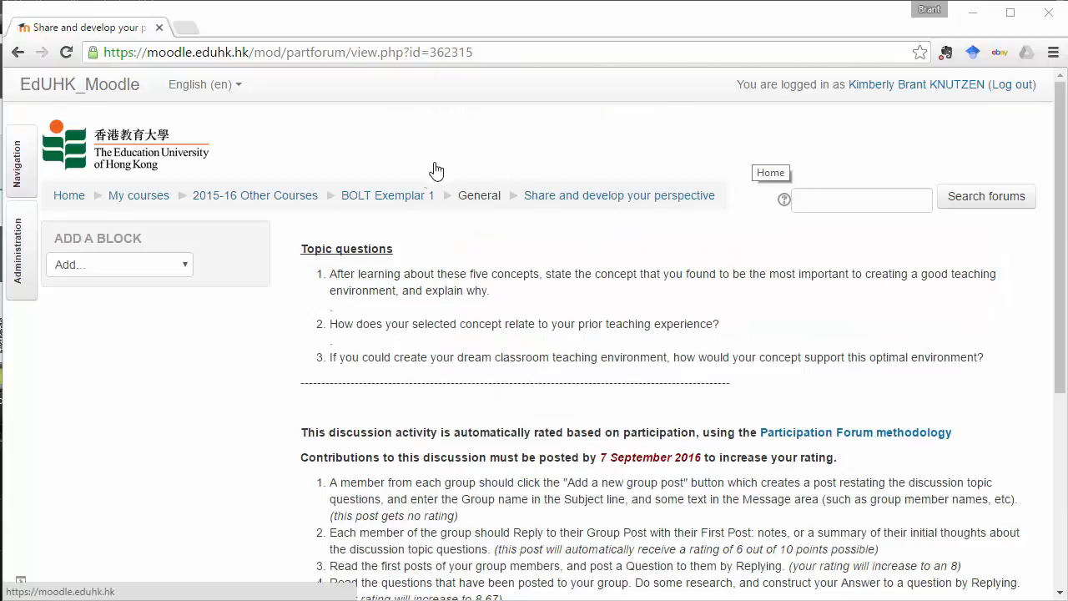
left_click(413, 200)
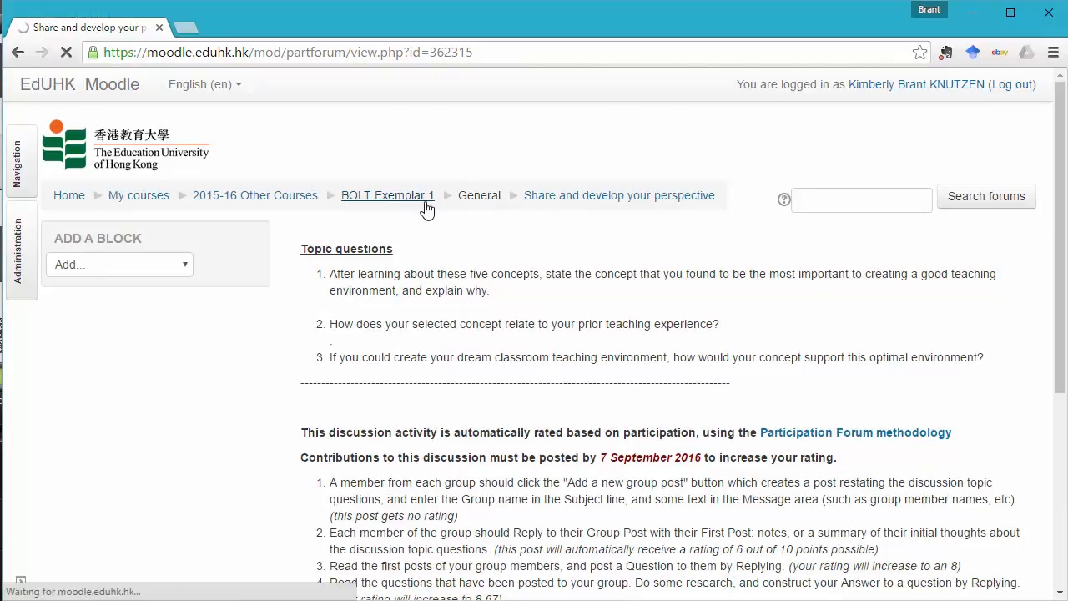
scroll(780, 400, "down", 6)
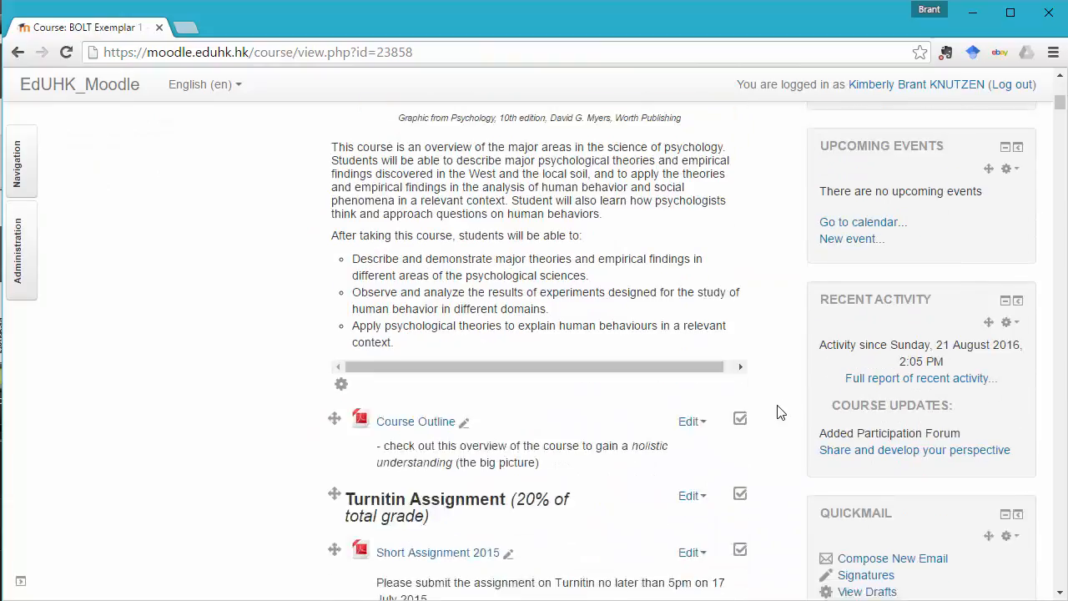
scroll(778, 412, "down", 8)
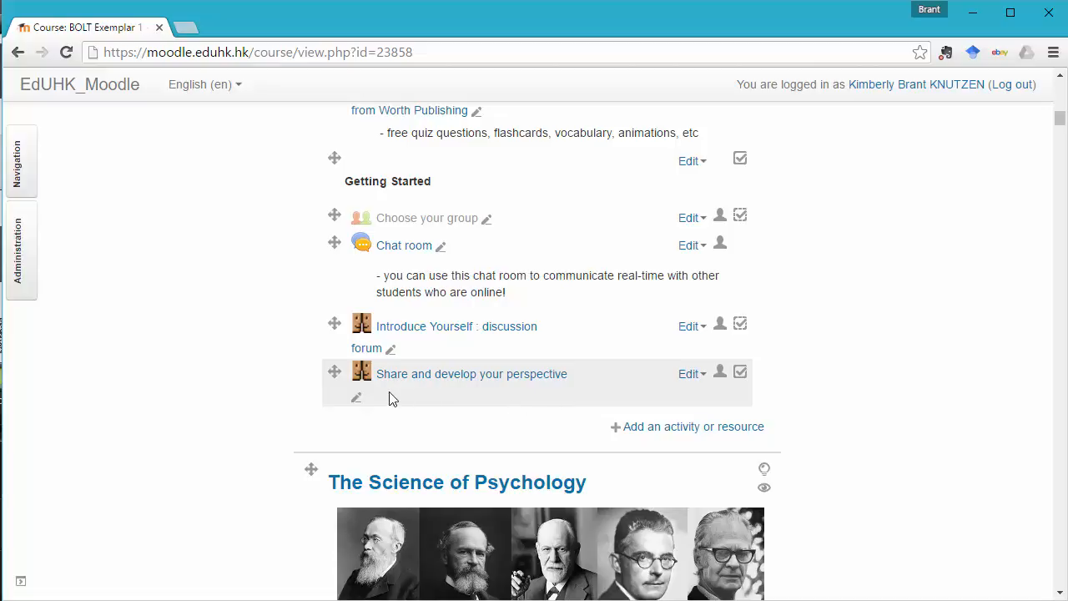
left_click_drag(334, 371, 335, 216)
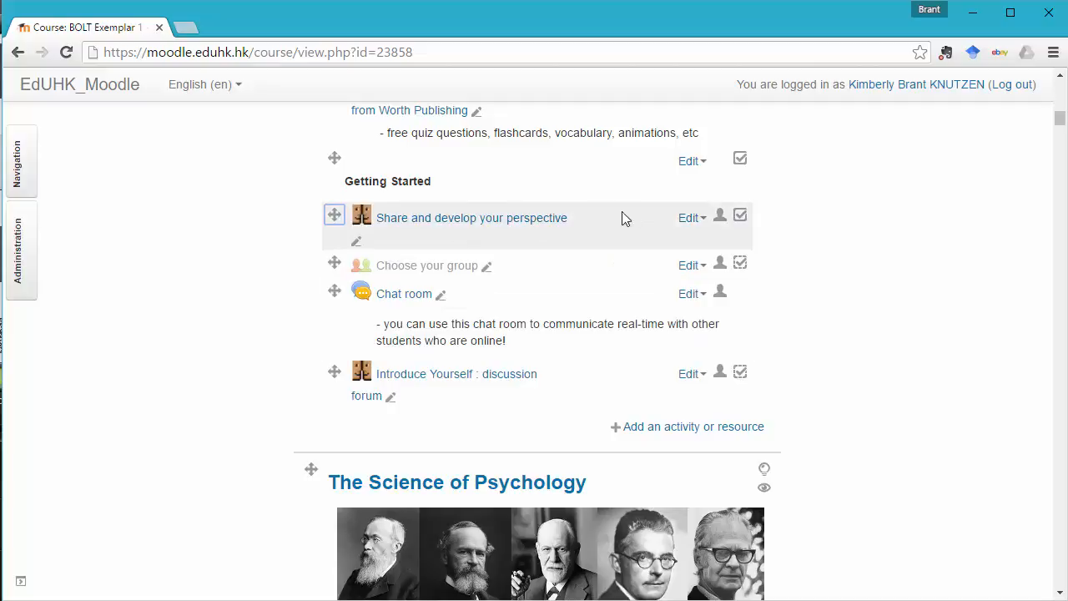
Indent the "Share and develop your perspective" forum one level and move it back to its original indentation.
left_click(703, 223)
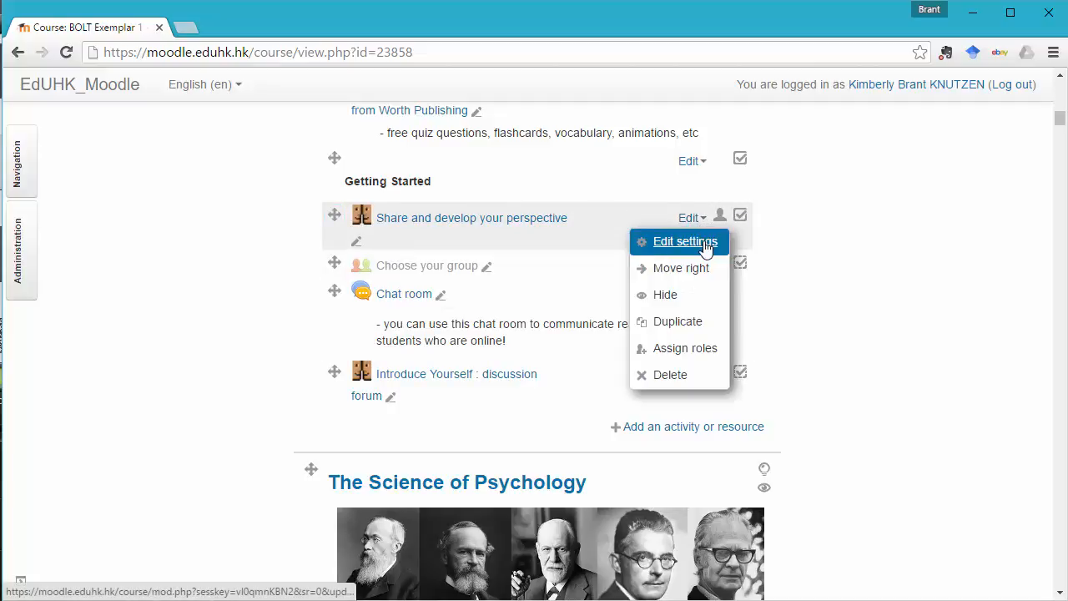
left_click(705, 268)
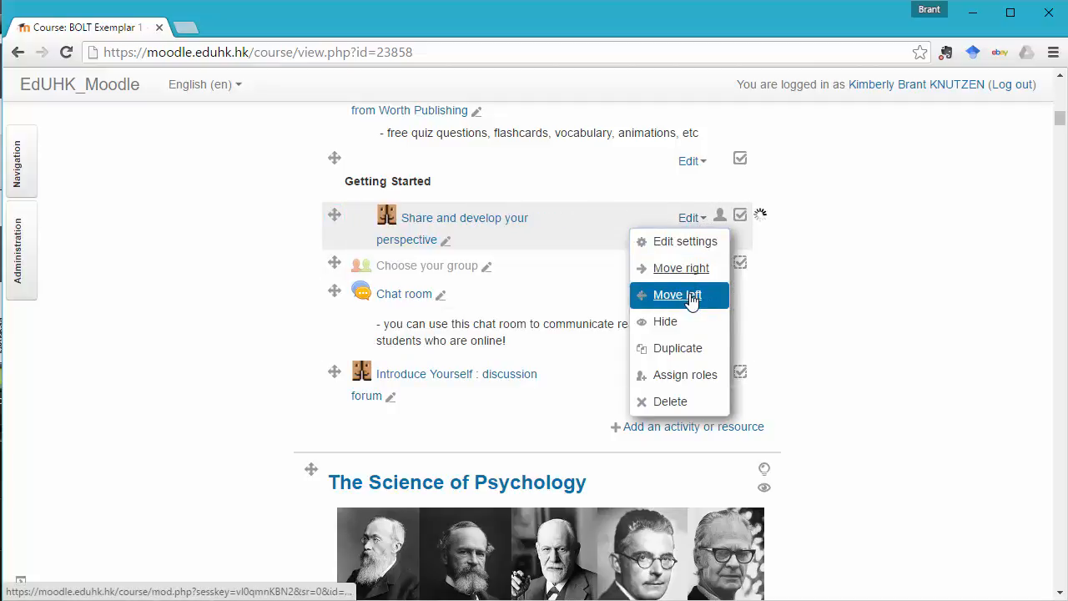
left_click(693, 294)
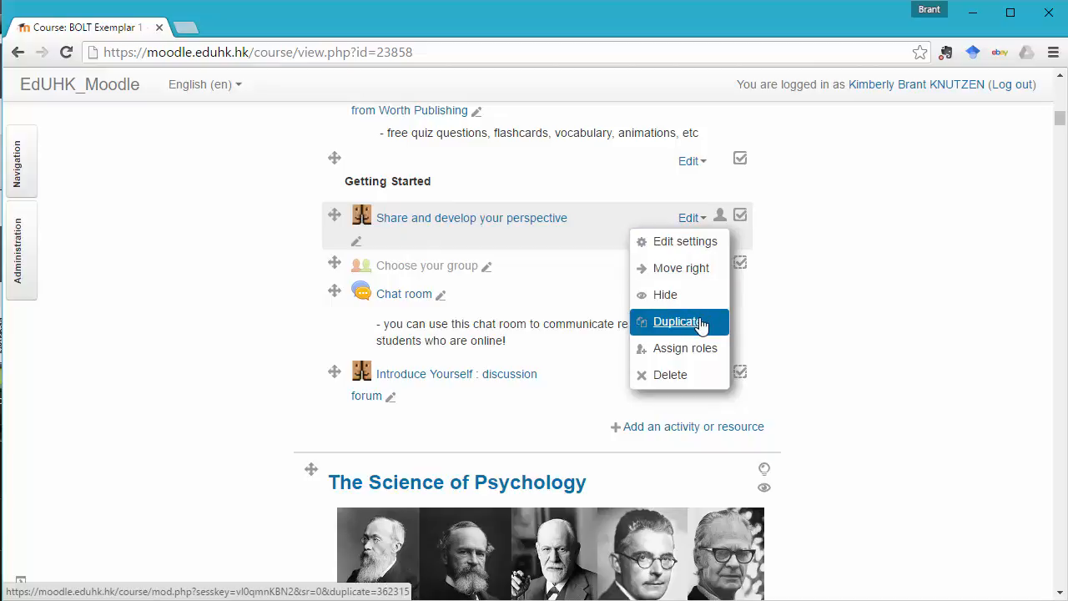
Delete the "Share and develop your perspective" forum from the course and confirm the deletion.
left_click(684, 380)
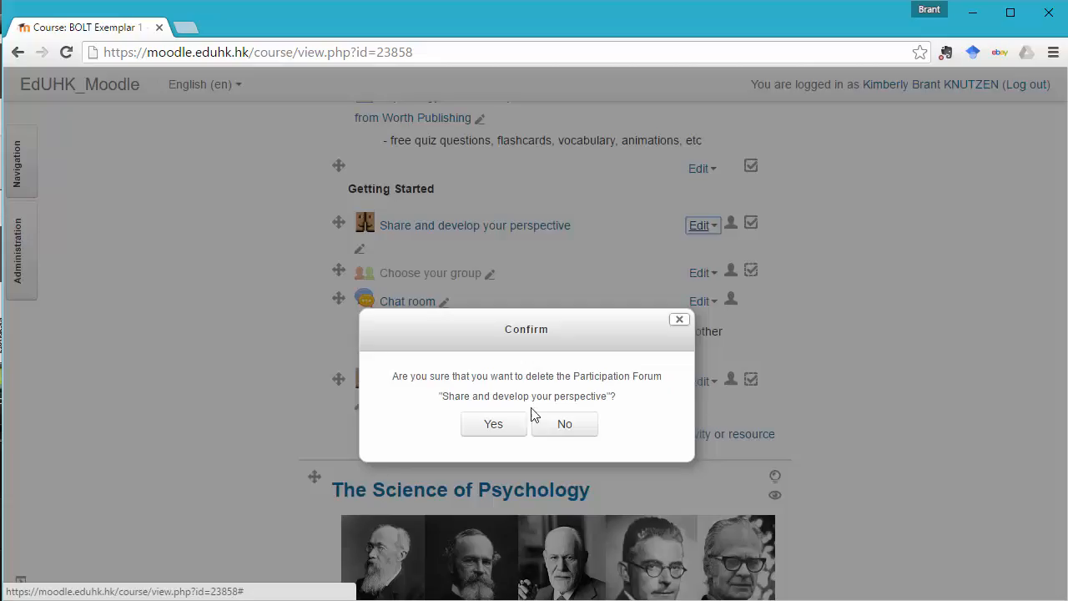
left_click(500, 428)
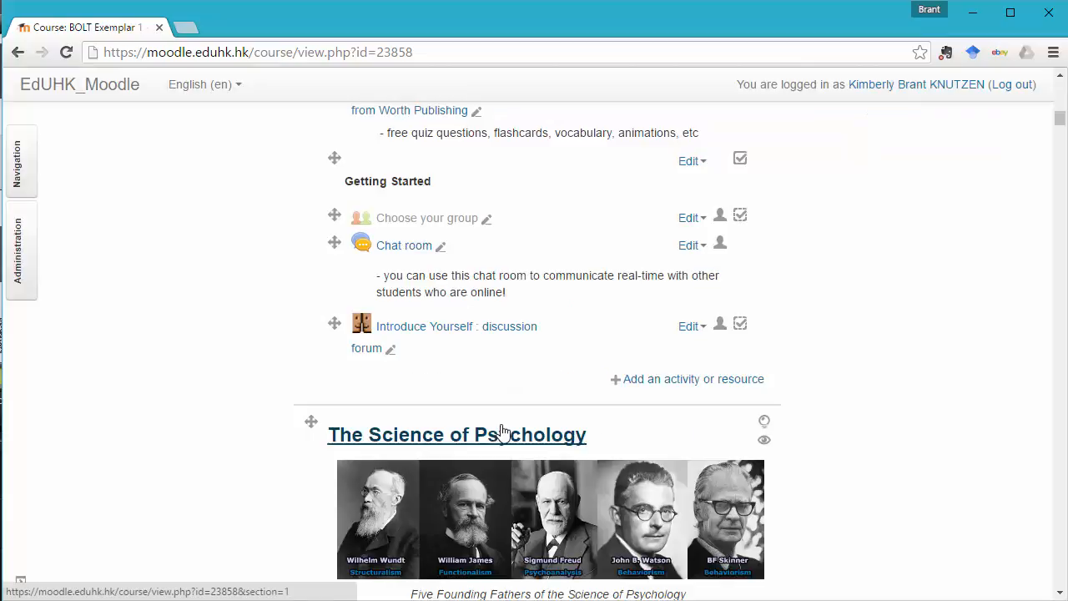